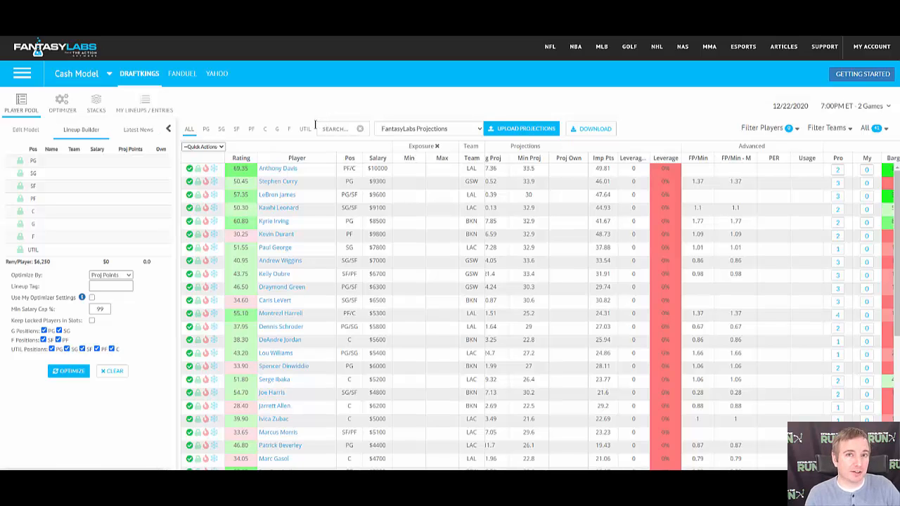
Step: Review which projection sources are available for the NBA and NFL player pools, including Establish The Run Projections
{"action": "left_click", "coordinate": [435, 129]}
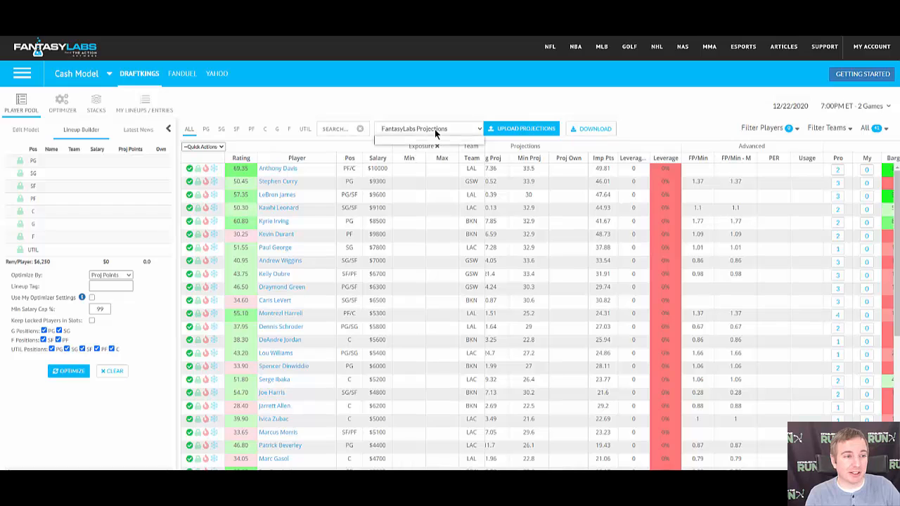
{"action": "left_click", "coordinate": [436, 139]}
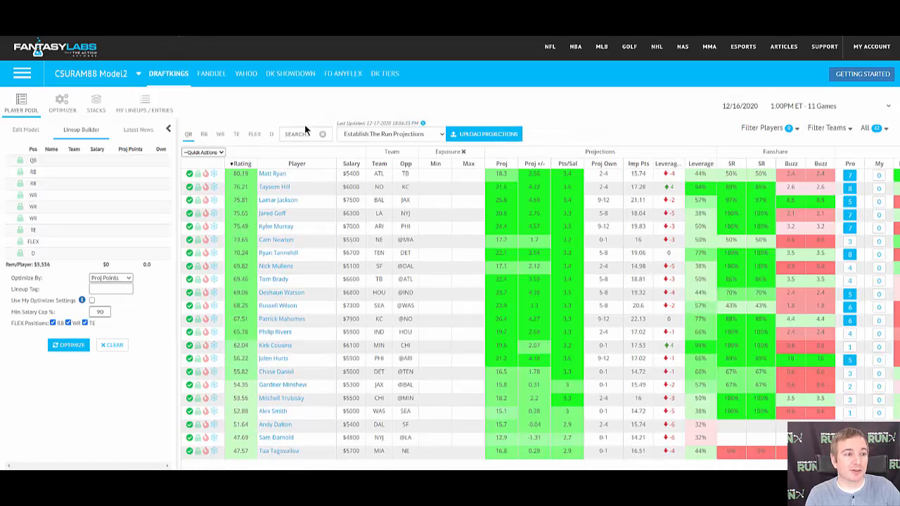
{"action": "left_click", "coordinate": [383, 137]}
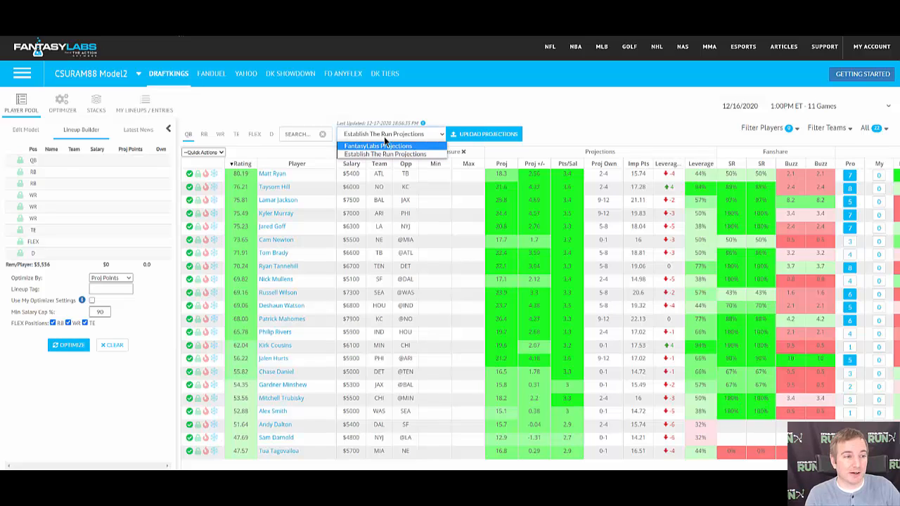
{"action": "left_click", "coordinate": [386, 153]}
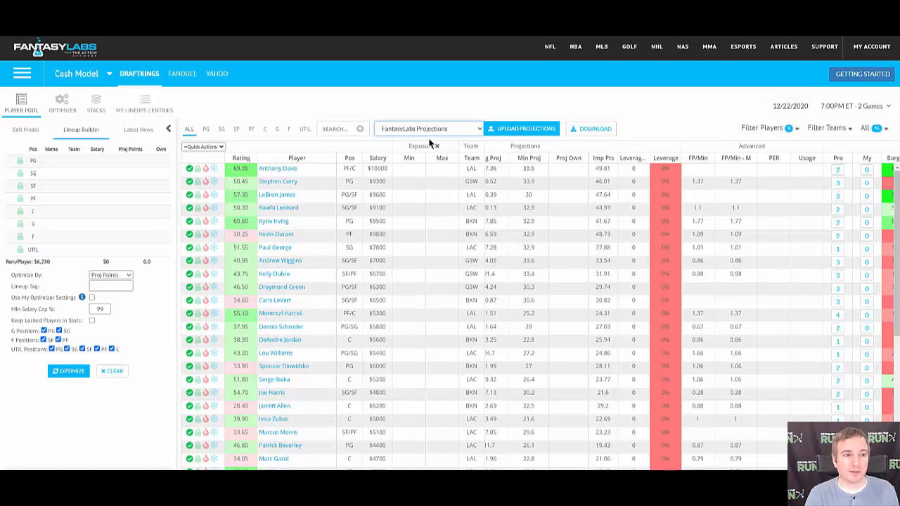
Step: In the NBA optimizer settings, set the per-player Range of Outcomes to 20% and the per-player Bounce to 10
{"action": "left_click", "coordinate": [63, 107]}
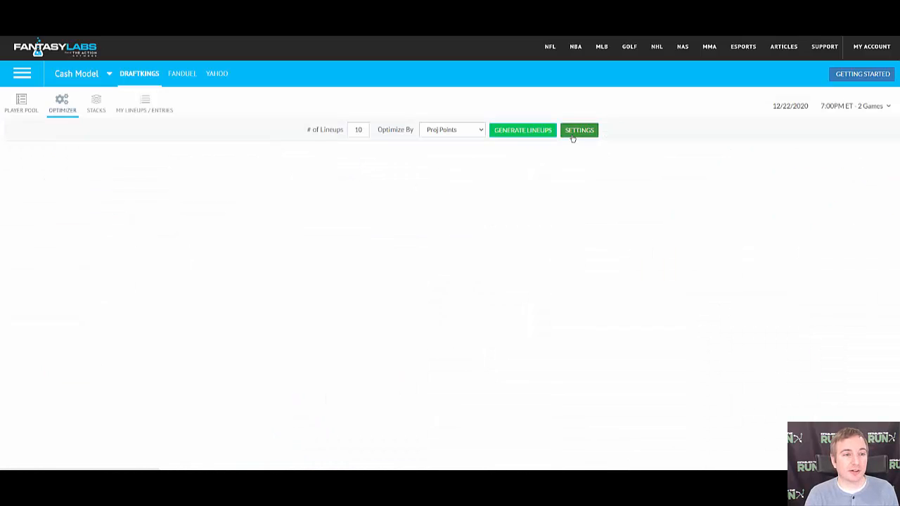
{"action": "left_click", "coordinate": [577, 131]}
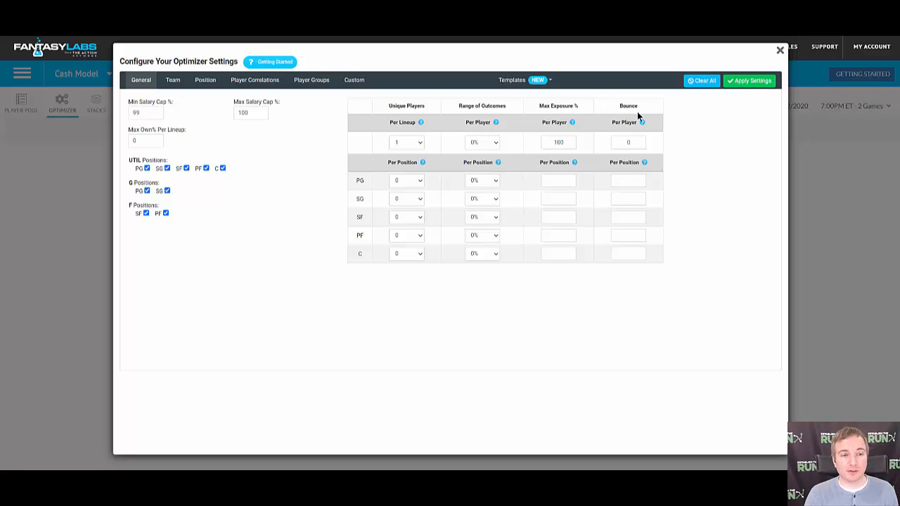
{"action": "mouse_move", "coordinate": [643, 125]}
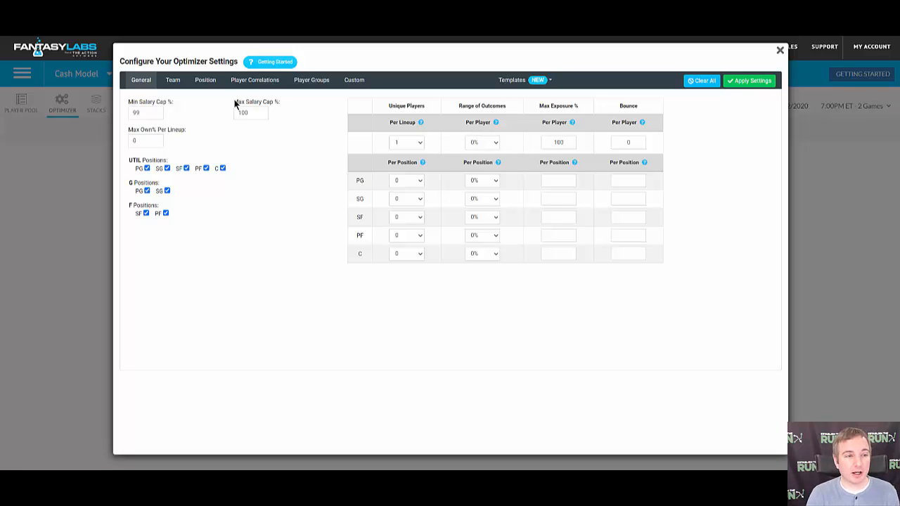
{"action": "left_click", "coordinate": [491, 143]}
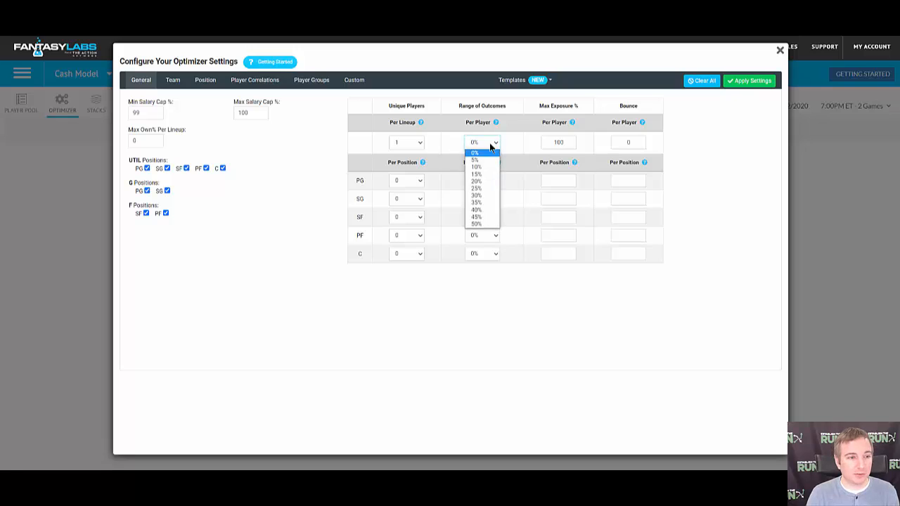
{"action": "left_click", "coordinate": [486, 182]}
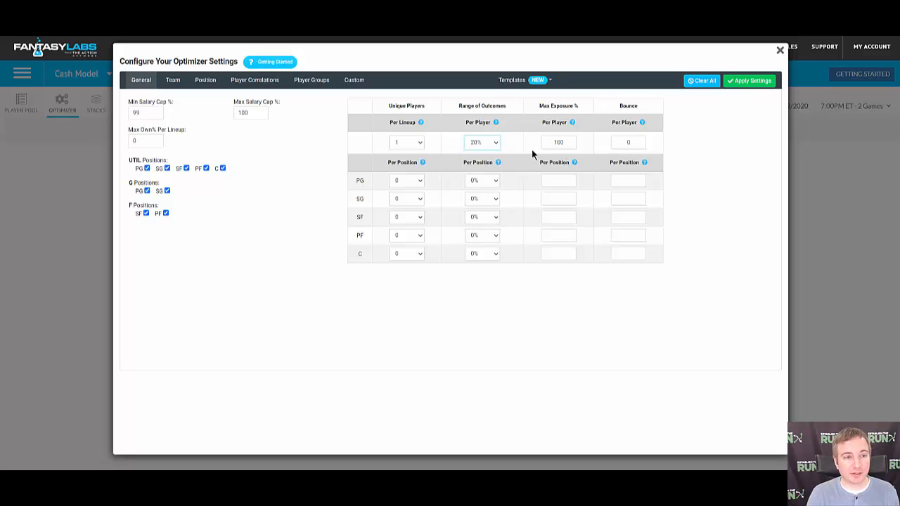
{"action": "double_click", "coordinate": [629, 143]}
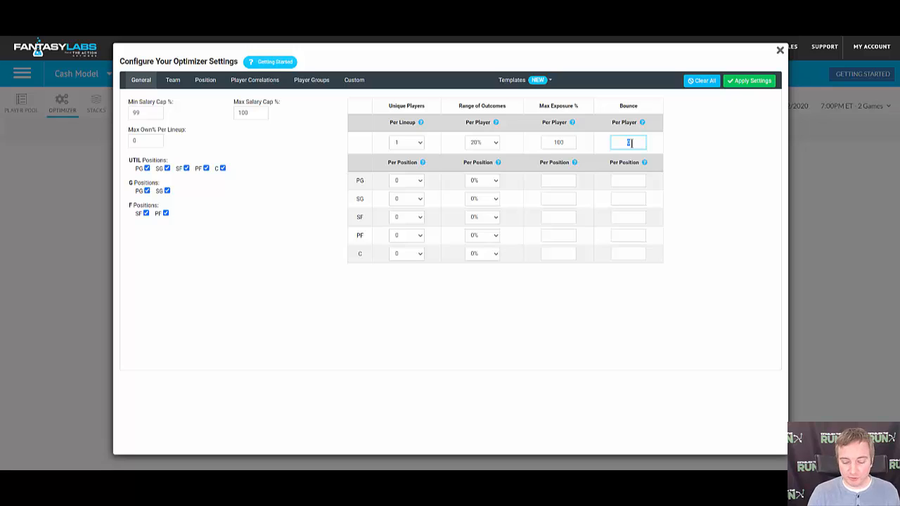
{"action": "type", "text": "10"}
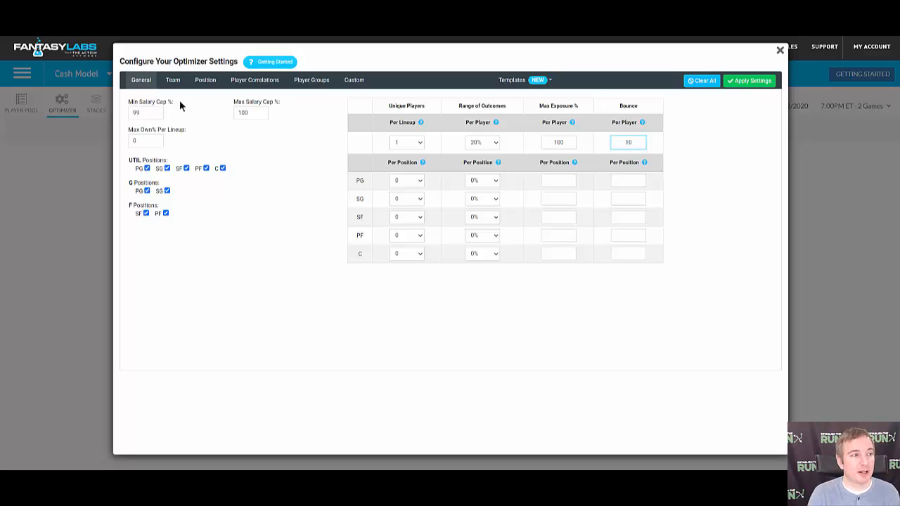
Step: Try a position rule limiting lineups to at most 1 PF from the same team, and remove the rule again
{"action": "left_click", "coordinate": [173, 79]}
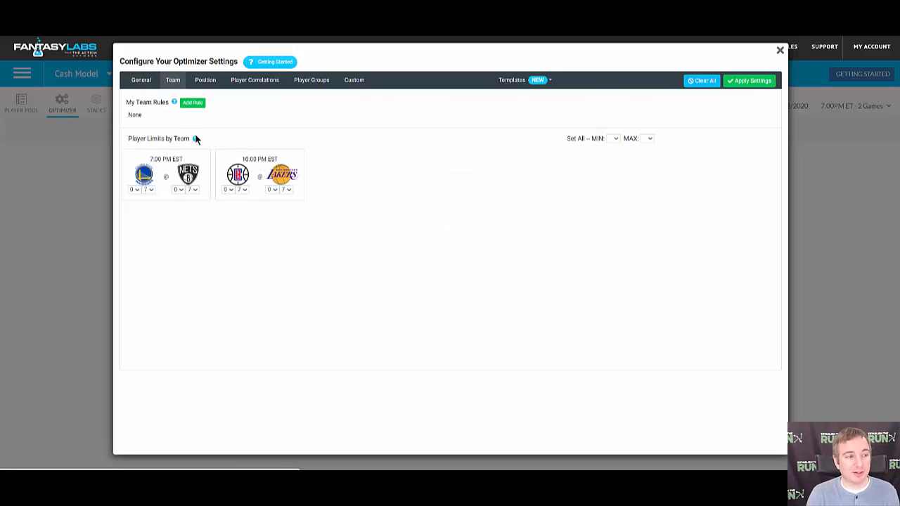
{"action": "left_click", "coordinate": [206, 83]}
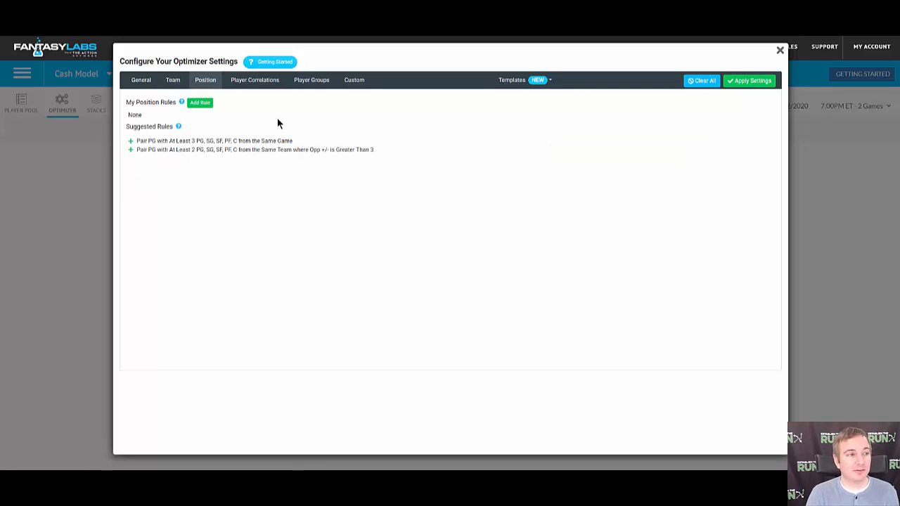
{"action": "left_click", "coordinate": [205, 104]}
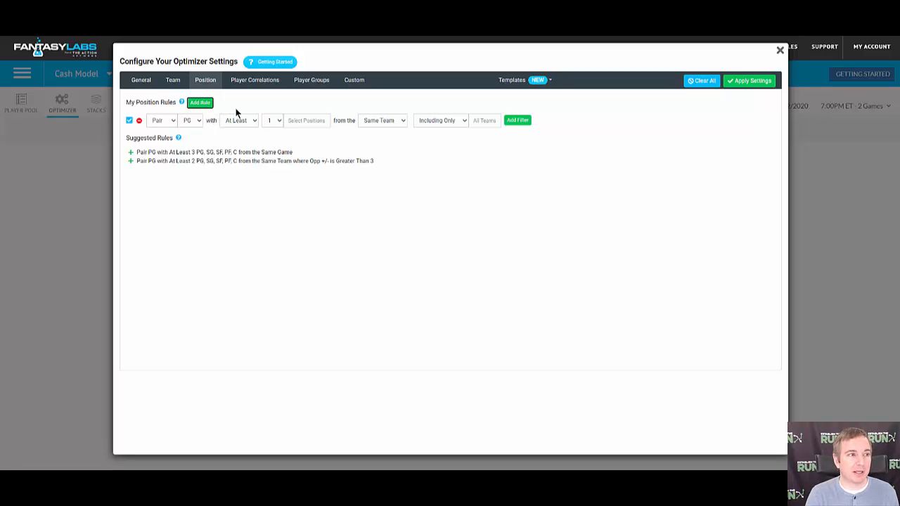
{"action": "left_click", "coordinate": [162, 121]}
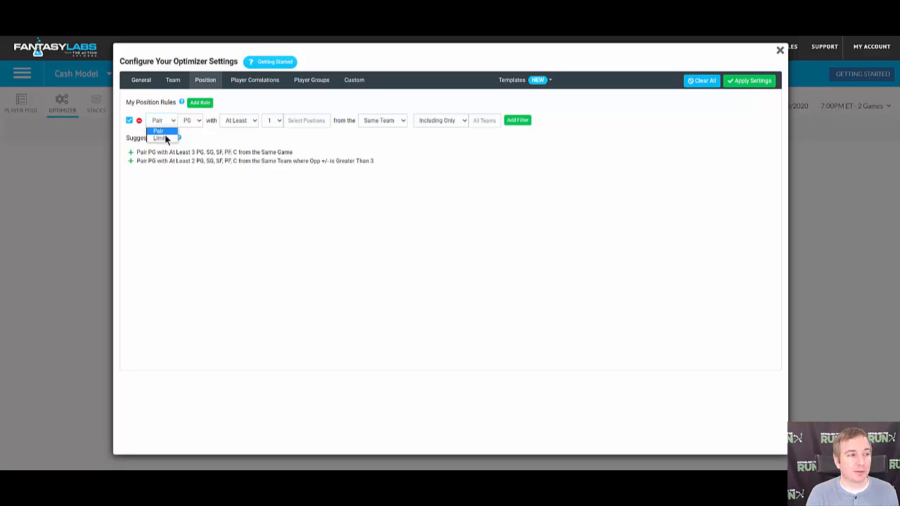
{"action": "left_click", "coordinate": [176, 135]}
{"action": "left_click", "coordinate": [216, 124]}
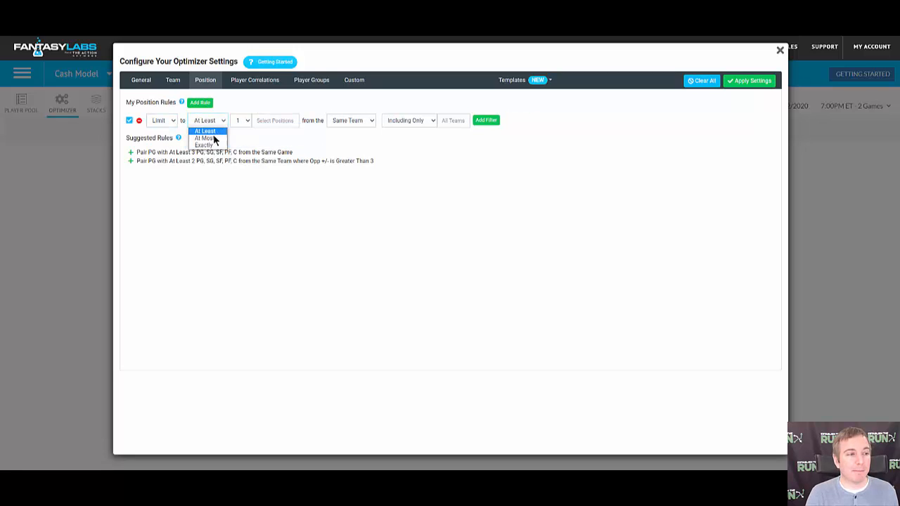
{"action": "left_click", "coordinate": [205, 138]}
{"action": "left_click", "coordinate": [275, 120]}
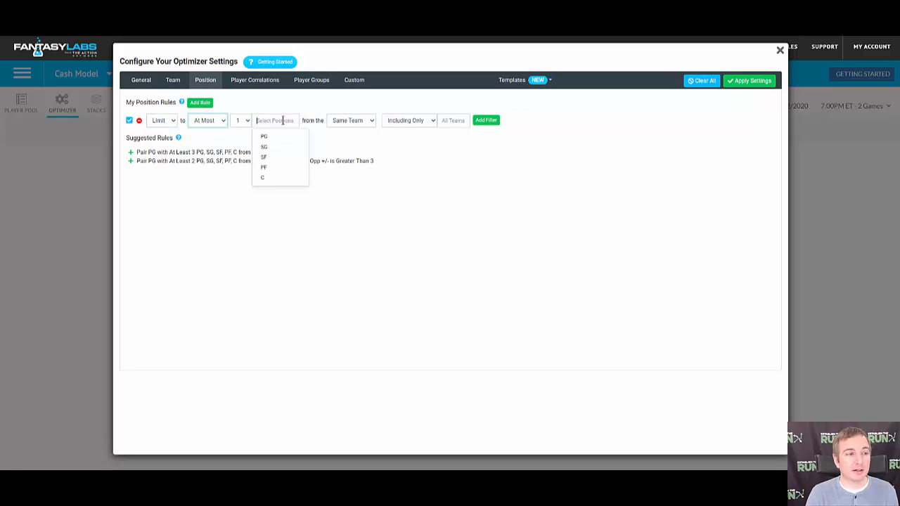
{"action": "left_click", "coordinate": [267, 168]}
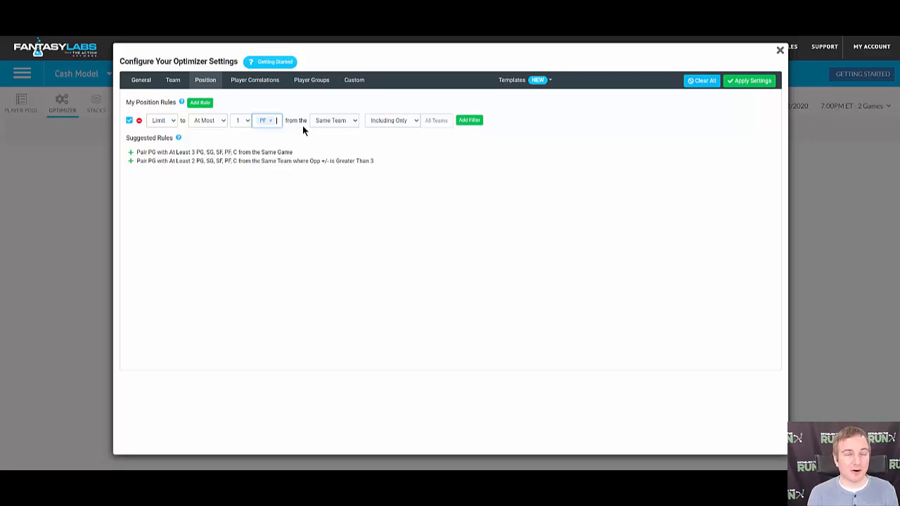
{"action": "left_click", "coordinate": [129, 121]}
{"action": "left_click", "coordinate": [139, 121]}
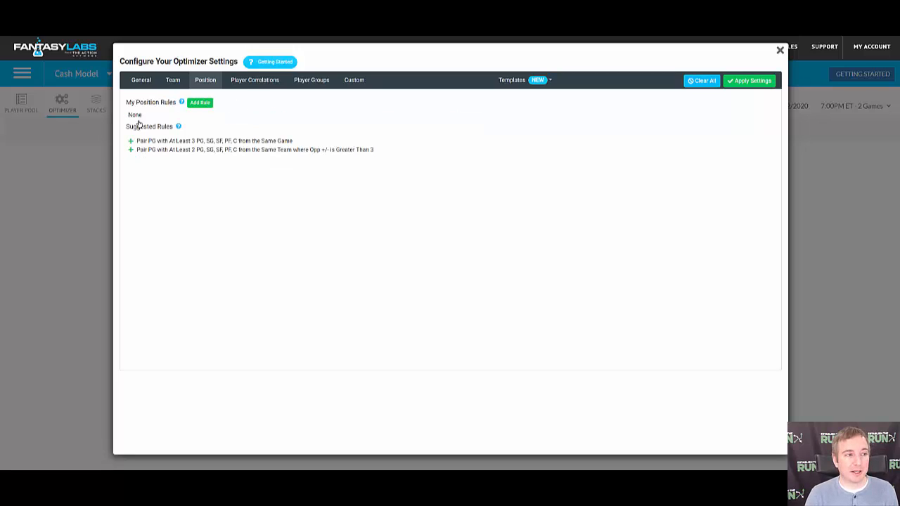
Step: Insert a player correlation rule for lineups that include Kyrie Irving
{"action": "left_click", "coordinate": [264, 85]}
{"action": "left_click", "coordinate": [211, 104]}
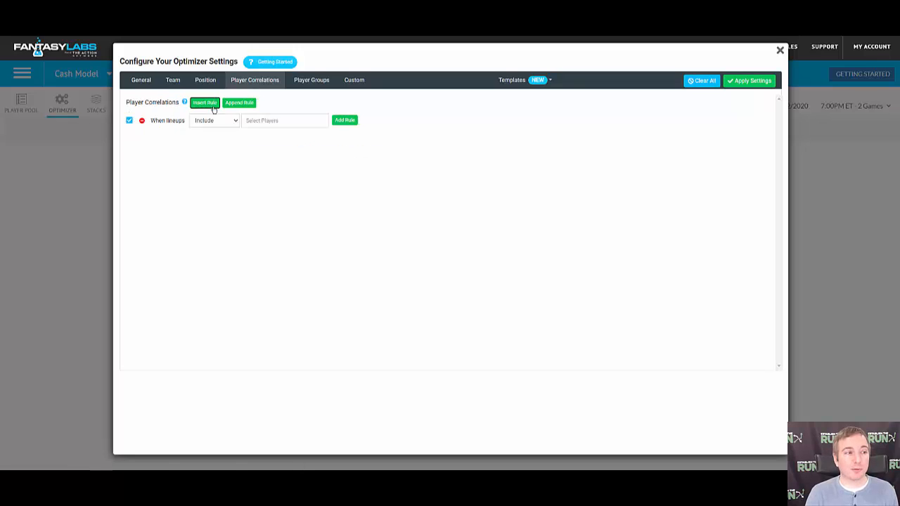
{"action": "left_click", "coordinate": [292, 121]}
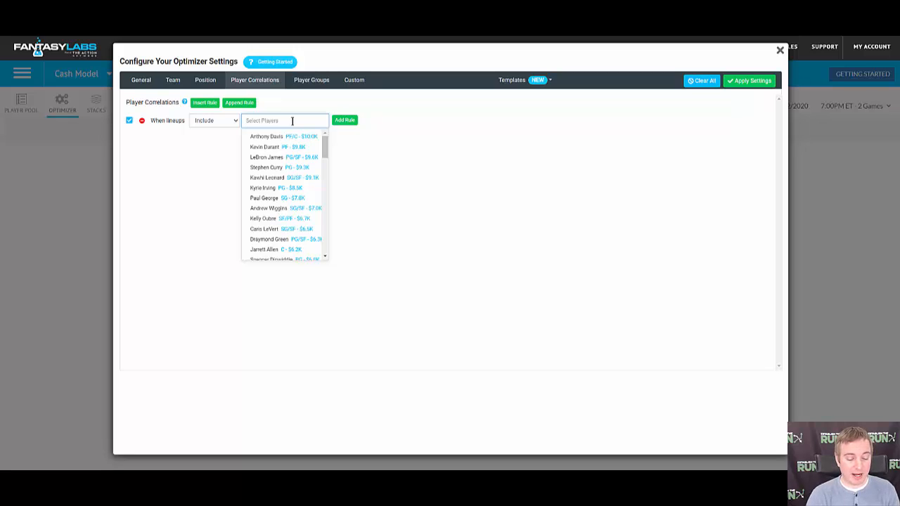
{"action": "type", "text": "ky"}
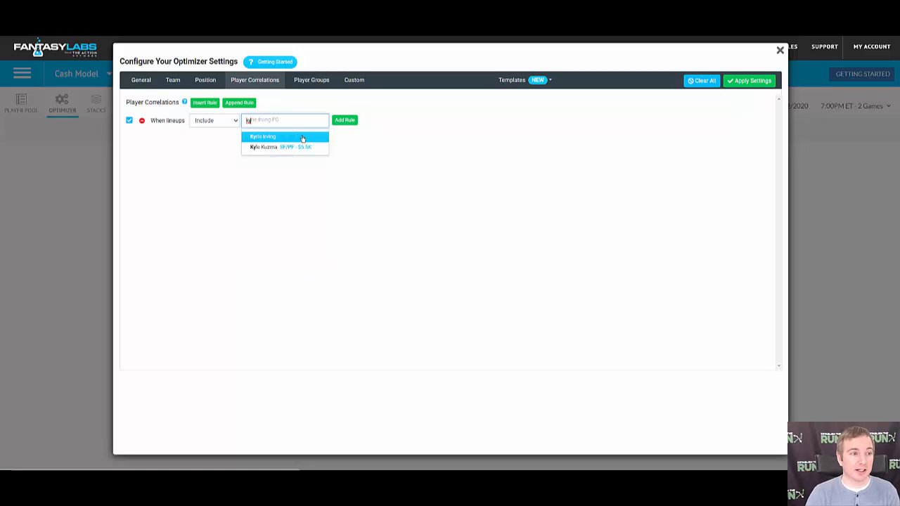
{"action": "key", "text": "Return"}
Step: Add a condition to the Kyrie Irving correlation that decreases Kevin Durant by 10%, and apply the settings
{"action": "left_click", "coordinate": [345, 120]}
{"action": "left_click", "coordinate": [199, 142]}
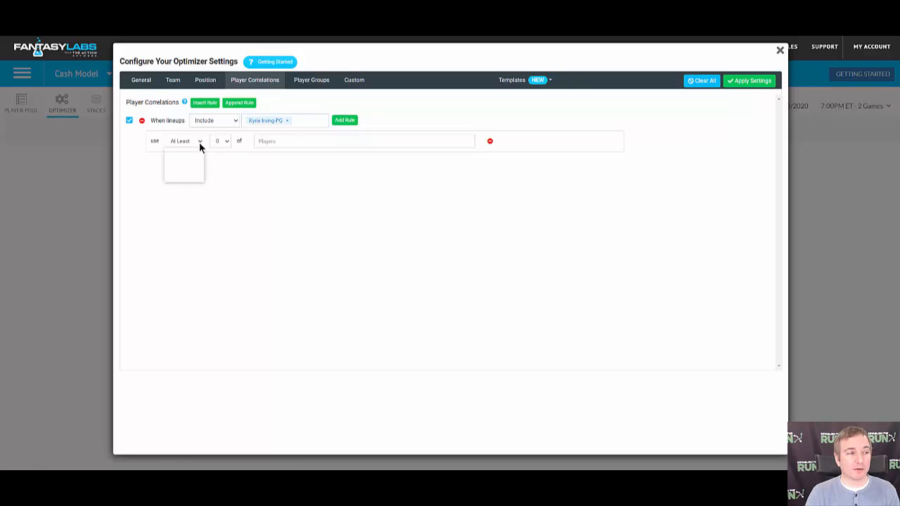
{"action": "left_click", "coordinate": [201, 178]}
{"action": "left_click", "coordinate": [287, 143]}
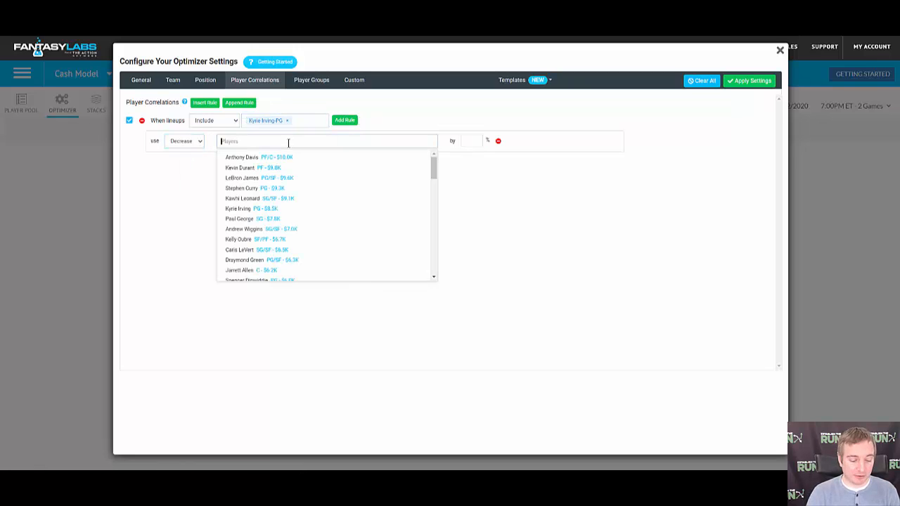
{"action": "type", "text": "dua"}
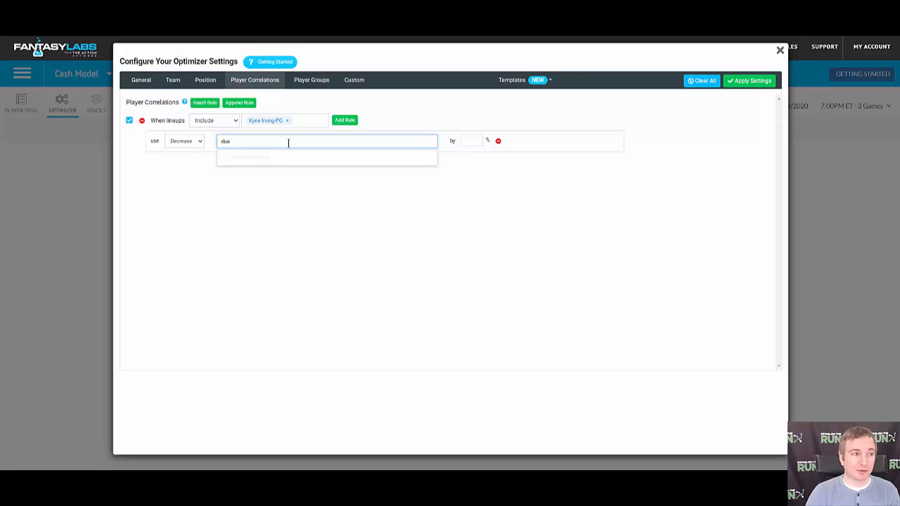
{"action": "key", "text": "BackSpace"}
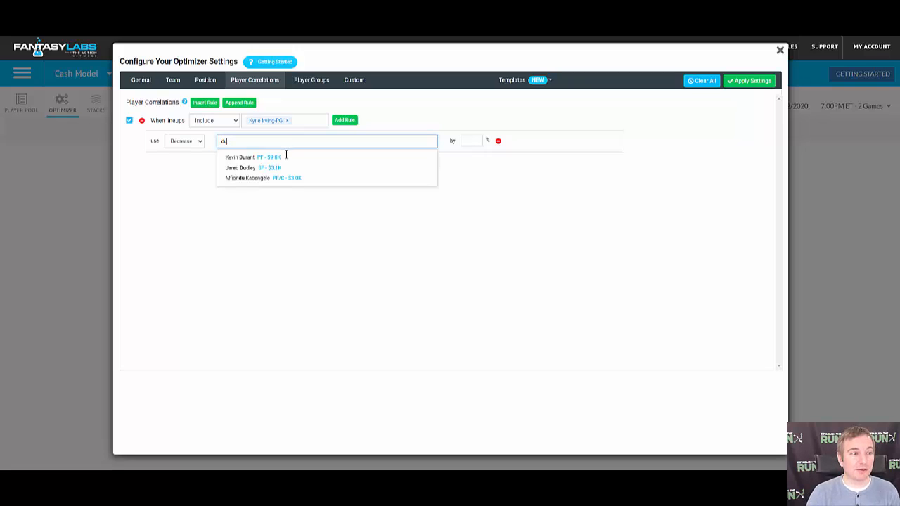
{"action": "left_click", "coordinate": [285, 157]}
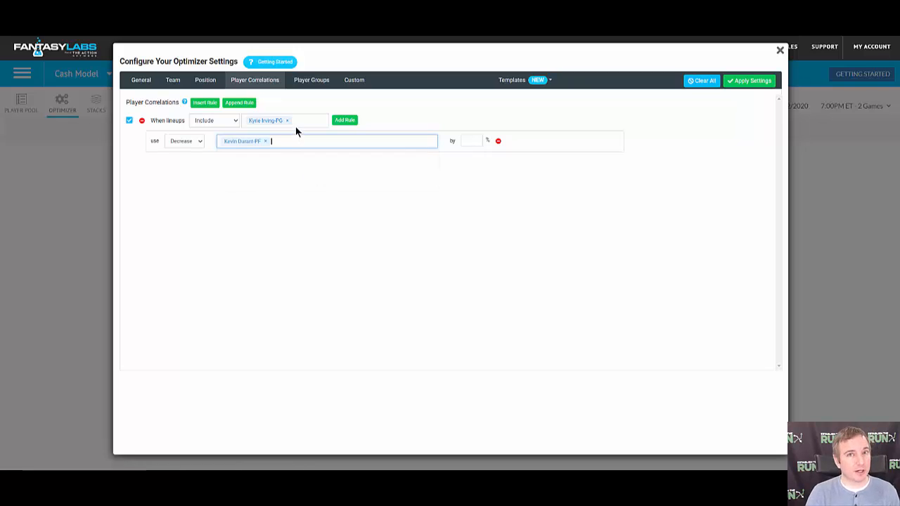
{"action": "left_click", "coordinate": [472, 141]}
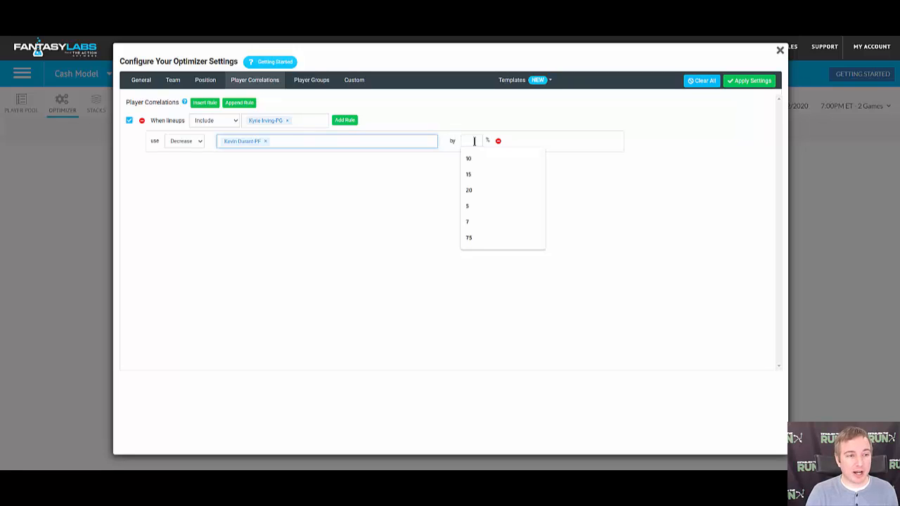
{"action": "type", "text": "10"}
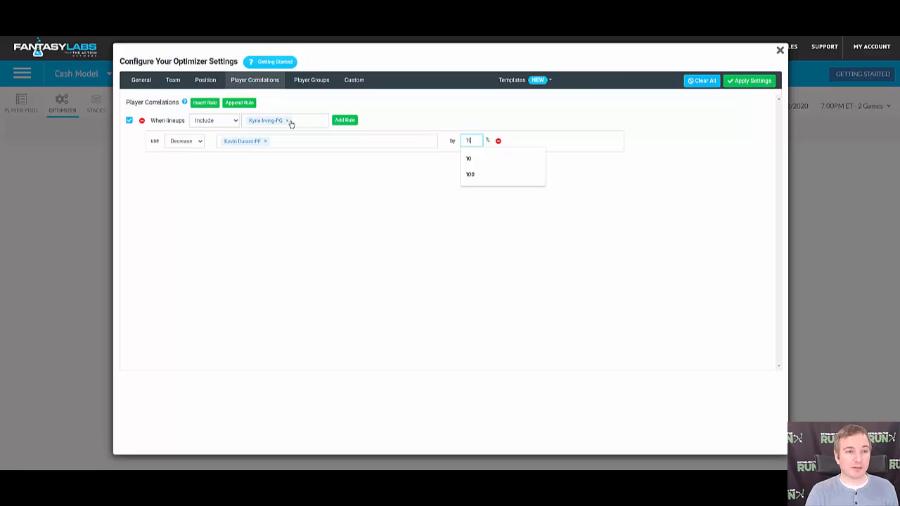
{"action": "left_click", "coordinate": [749, 80]}
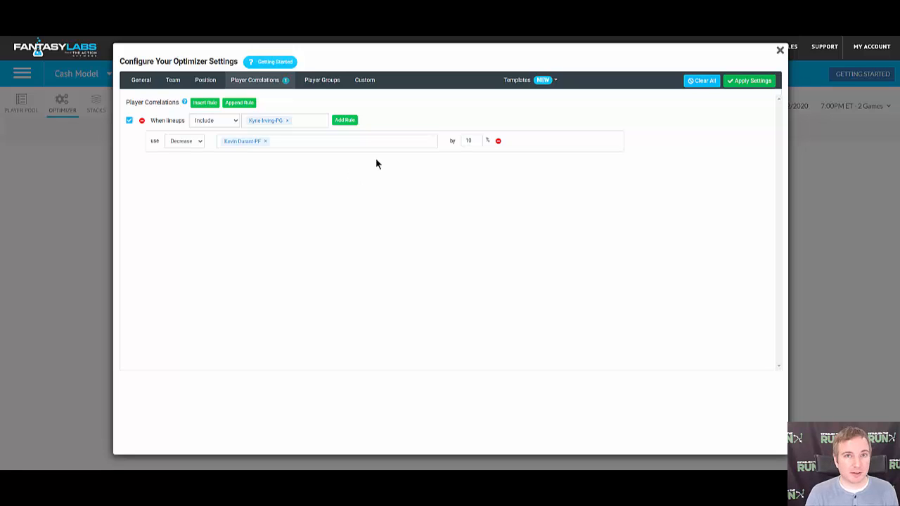
Step: Add a player group that uses at most 1 of its players
{"action": "left_click", "coordinate": [322, 82]}
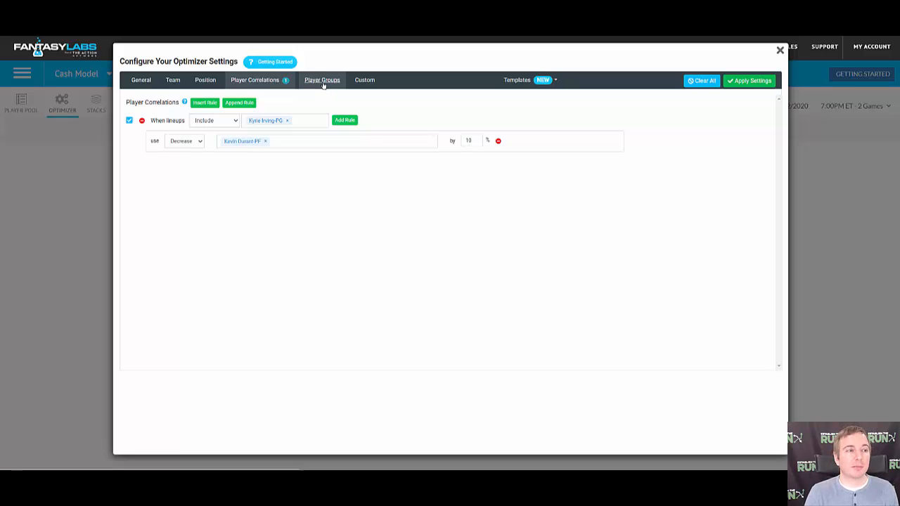
{"action": "left_click", "coordinate": [190, 102]}
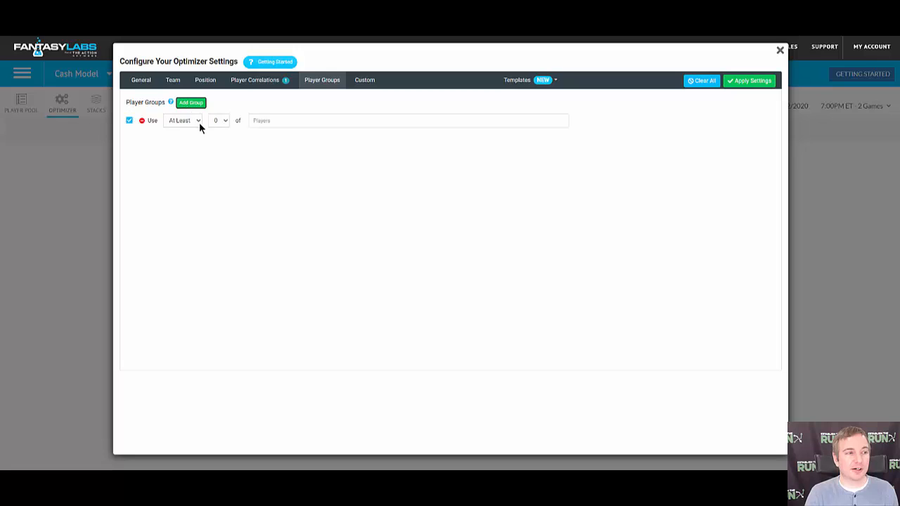
{"action": "left_click", "coordinate": [188, 122]}
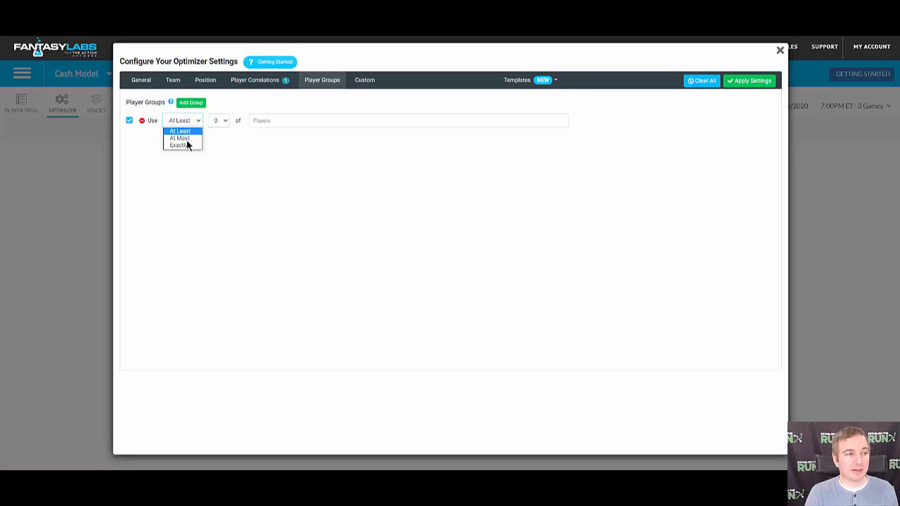
{"action": "left_click", "coordinate": [187, 139]}
{"action": "left_click", "coordinate": [219, 123]}
{"action": "left_click", "coordinate": [220, 135]}
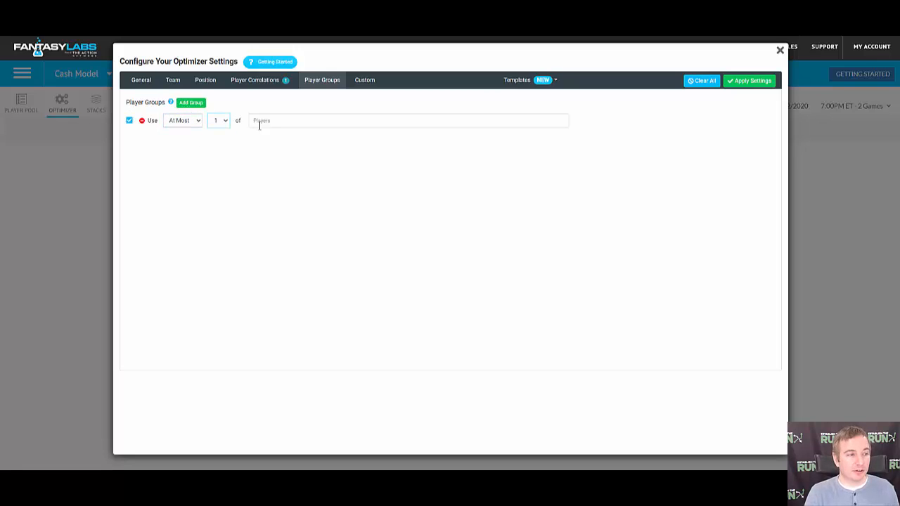
Step: Put Jarrett Allen and DeAndre Jordan in the at-most-1 player group and review it alongside the player correlation rule
{"action": "left_click", "coordinate": [270, 121]}
{"action": "type", "text": "allen"}
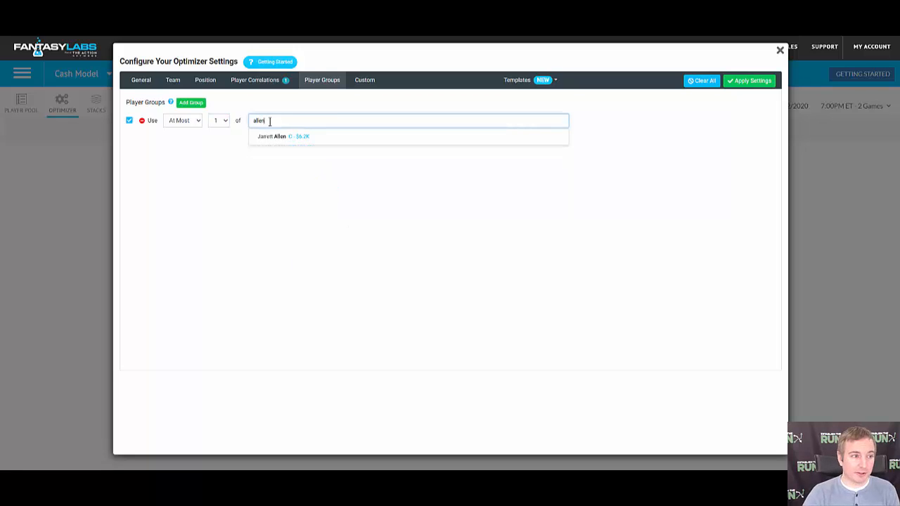
{"action": "left_click", "coordinate": [304, 135]}
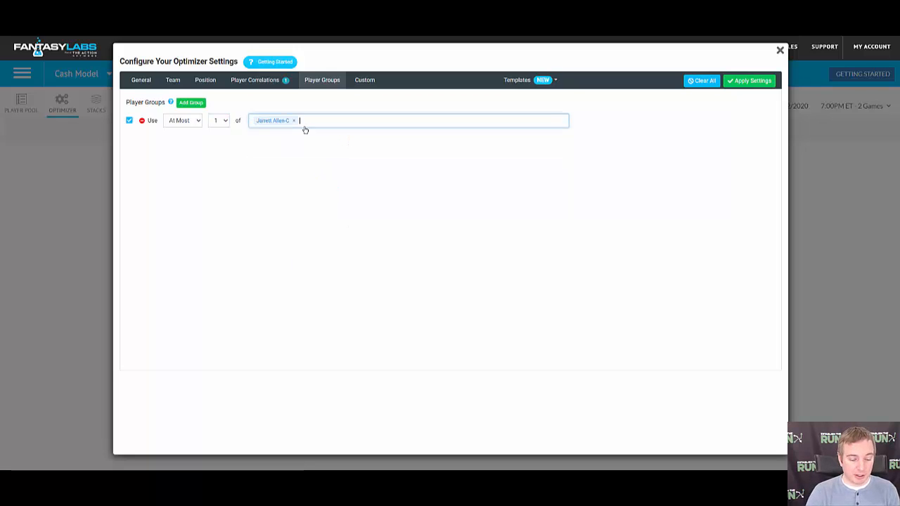
{"action": "type", "text": "jorda"}
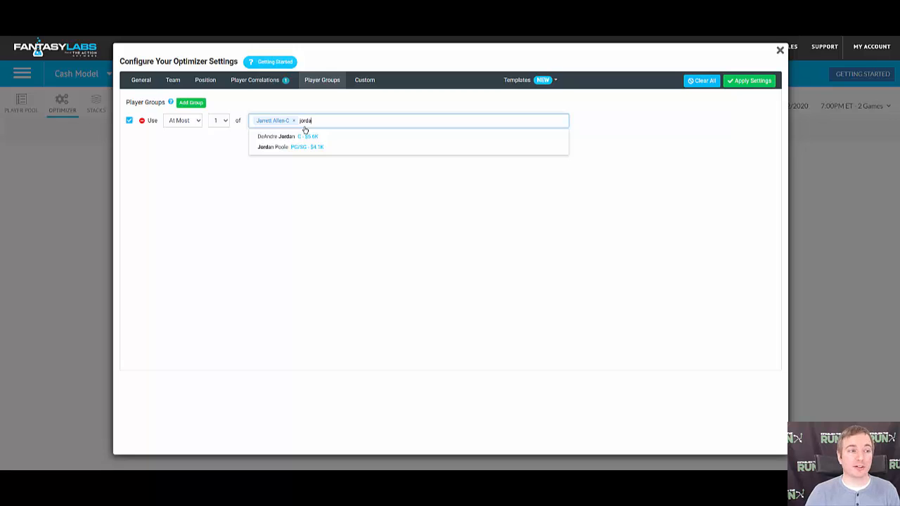
{"action": "key", "text": "Return"}
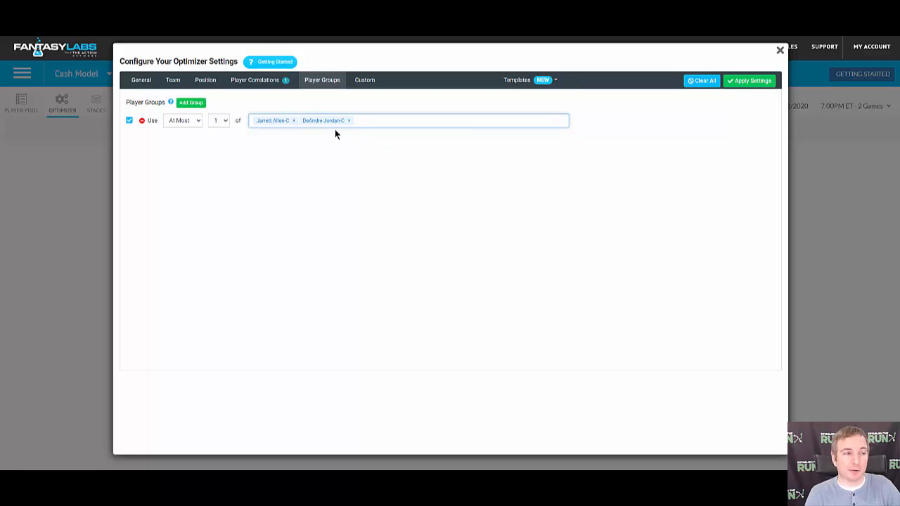
{"action": "left_click", "coordinate": [283, 86]}
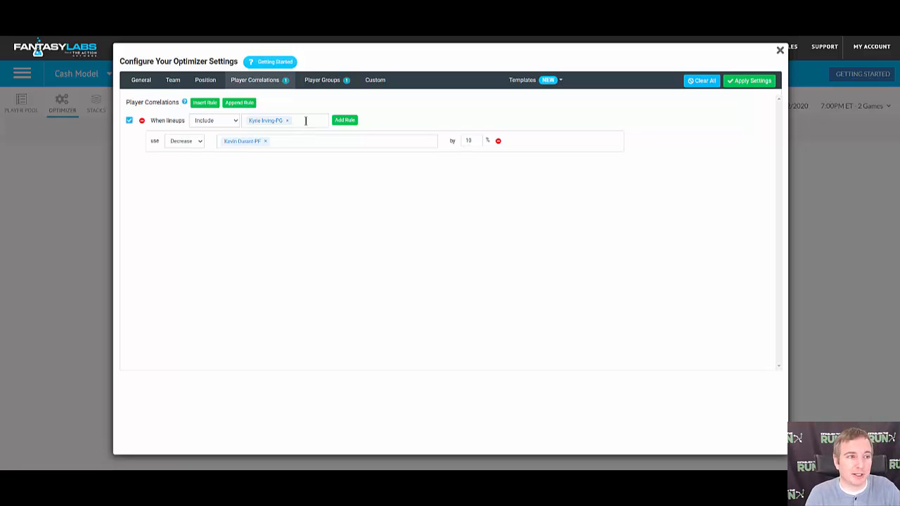
{"action": "left_click", "coordinate": [328, 82]}
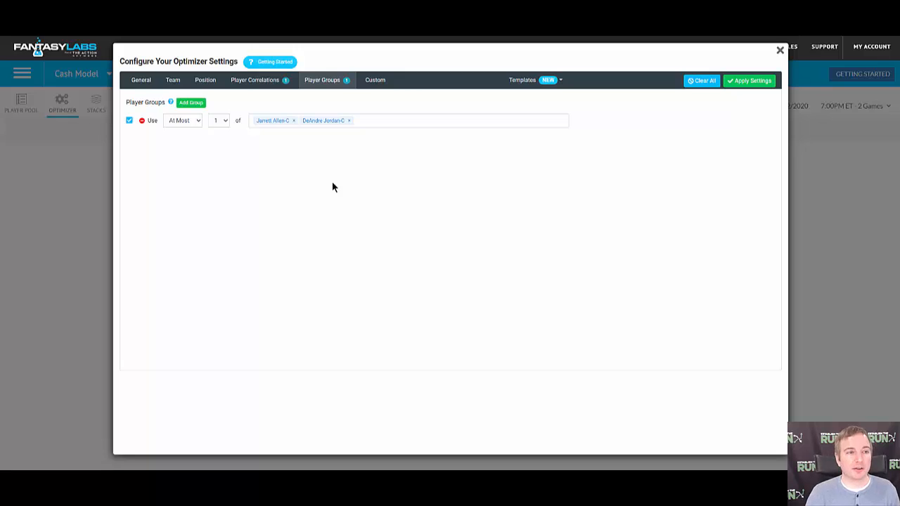
Step: Add a custom rule requiring at least 1 player, based on the Proj Min metric
{"action": "left_click", "coordinate": [375, 82]}
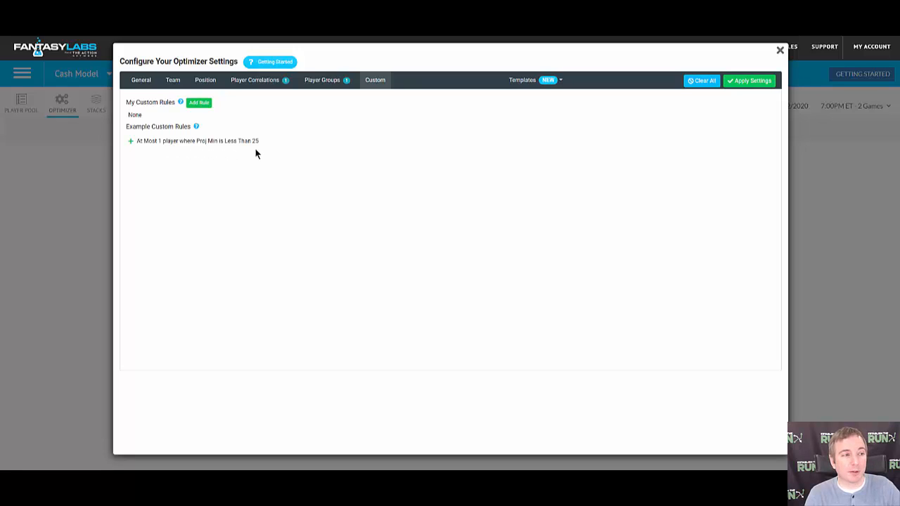
{"action": "left_click", "coordinate": [205, 104]}
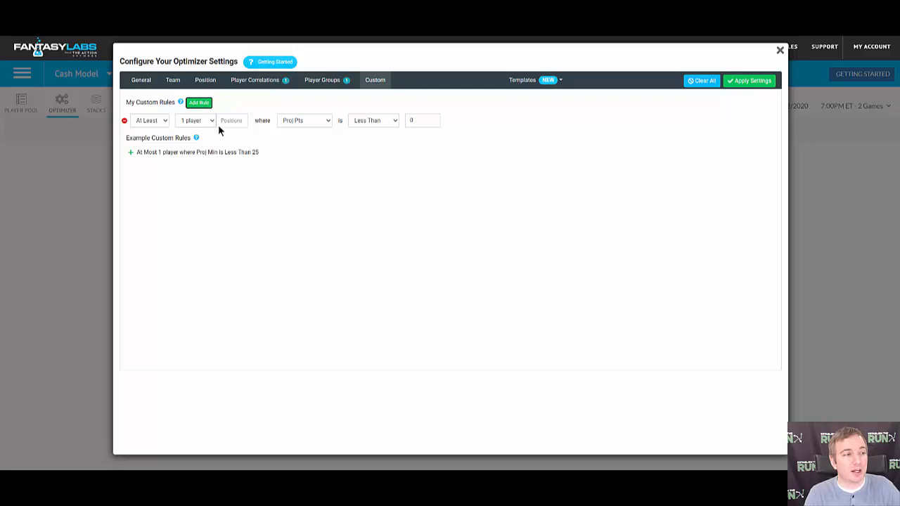
{"action": "left_click", "coordinate": [232, 121]}
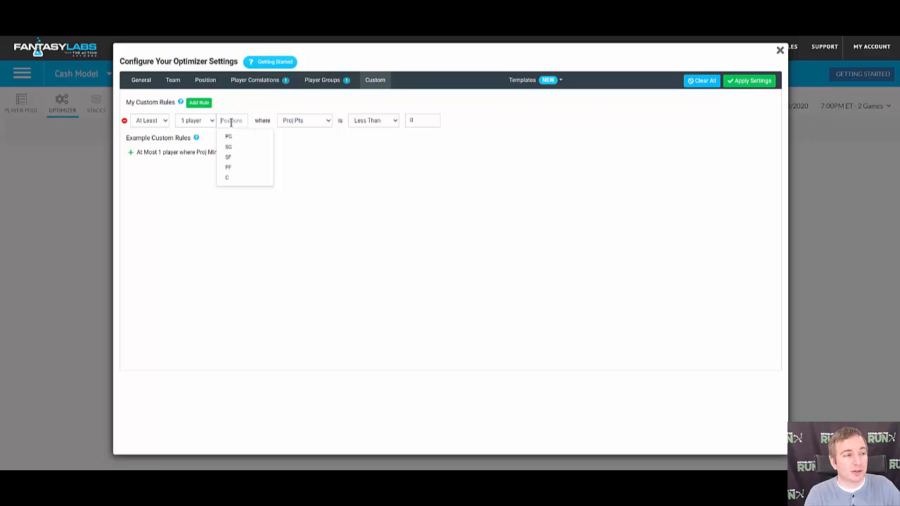
{"action": "left_click", "coordinate": [310, 120]}
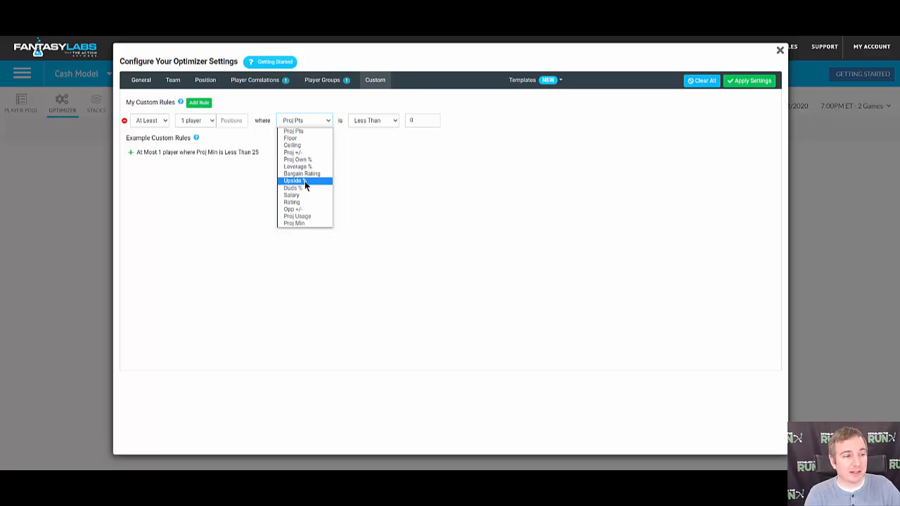
{"action": "left_click", "coordinate": [304, 223]}
{"action": "left_click", "coordinate": [390, 121]}
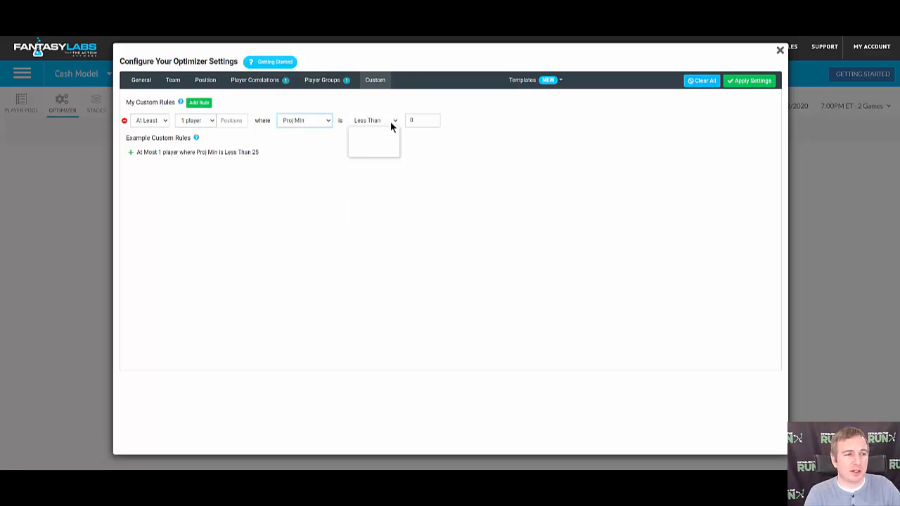
{"action": "left_click", "coordinate": [391, 121]}
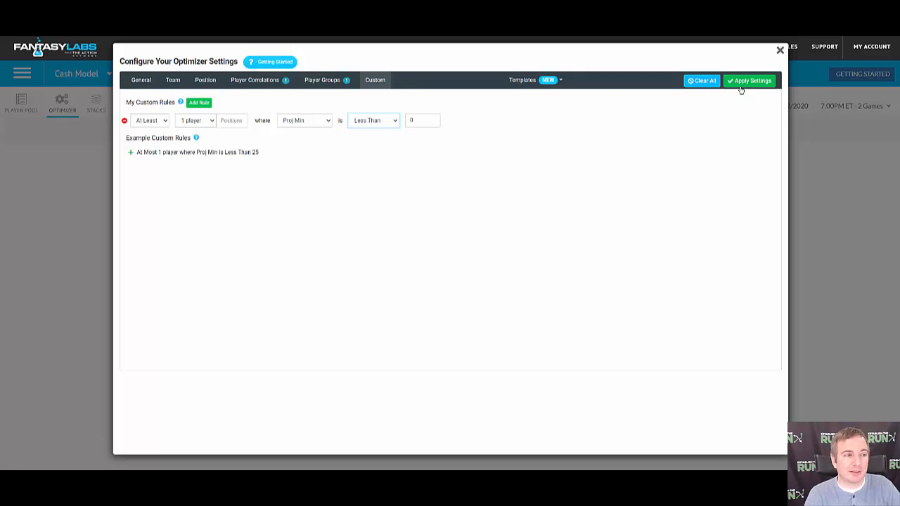
Step: Set the custom rule's condition to Less Than 25, apply the optimizer settings and close them
{"action": "left_click", "coordinate": [380, 121]}
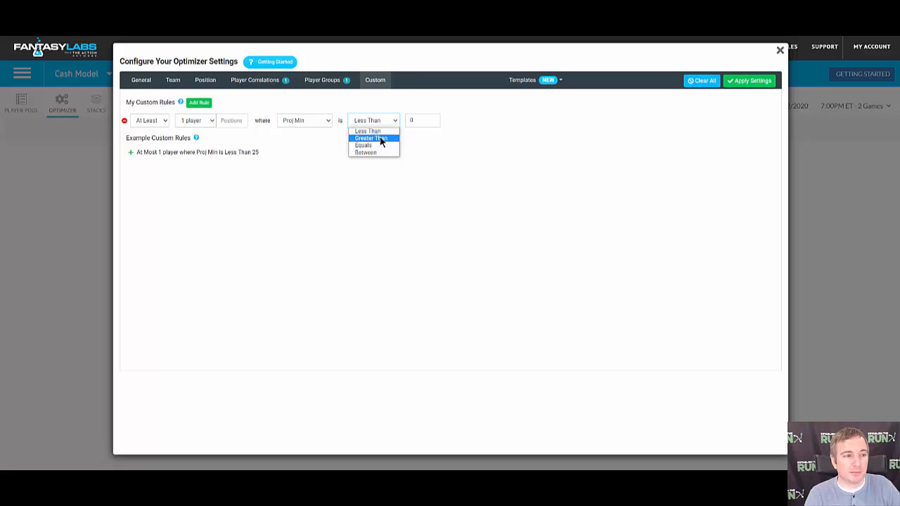
{"action": "left_click", "coordinate": [380, 131]}
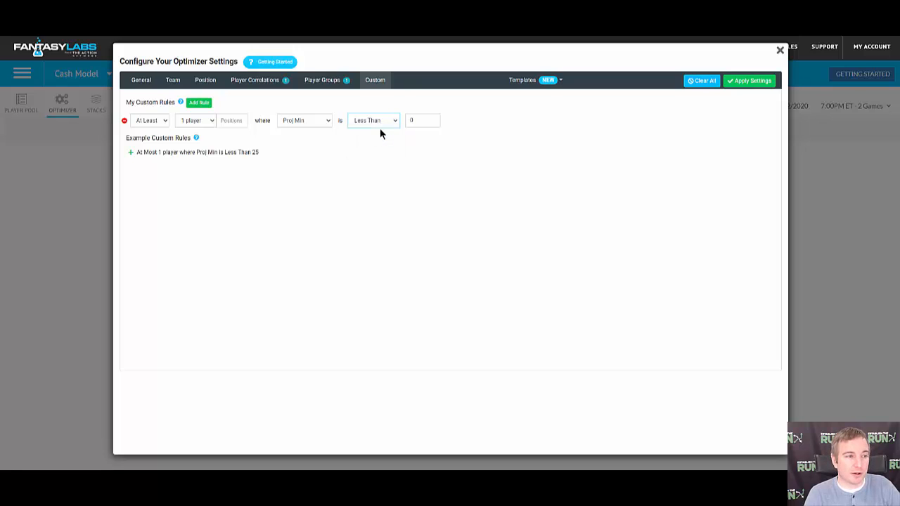
{"action": "double_click", "coordinate": [417, 120]}
{"action": "type", "text": "25"}
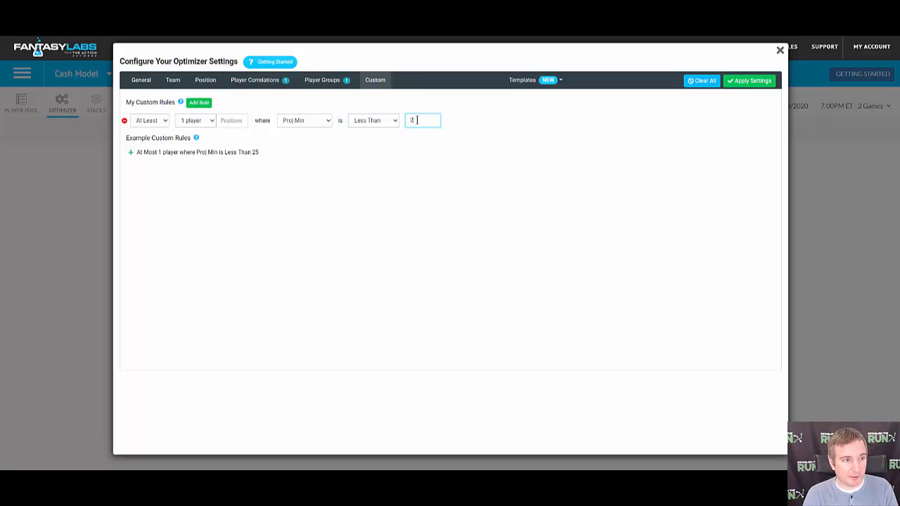
{"action": "left_click", "coordinate": [755, 82]}
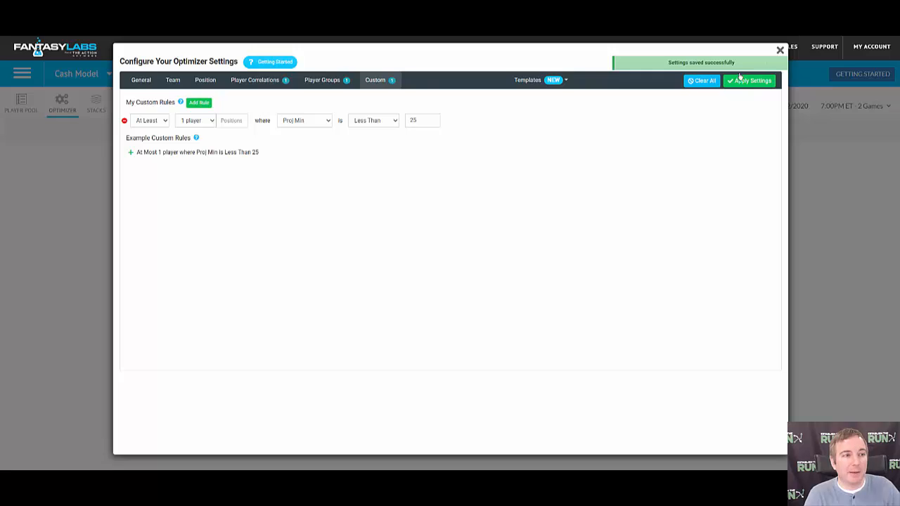
{"action": "left_click", "coordinate": [780, 51]}
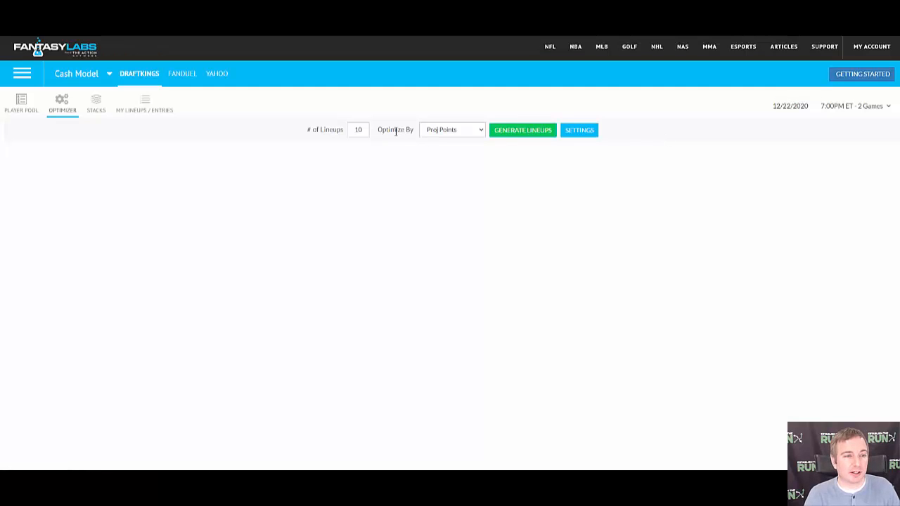
Step: Generate 10 lineups optimized by Proj Points, and review the general optimizer settings
{"action": "left_click", "coordinate": [519, 133]}
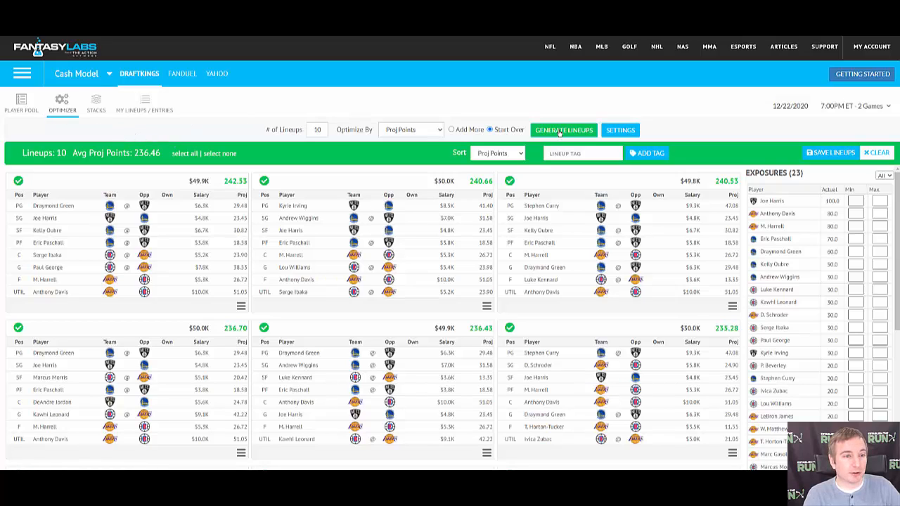
{"action": "left_click", "coordinate": [612, 132]}
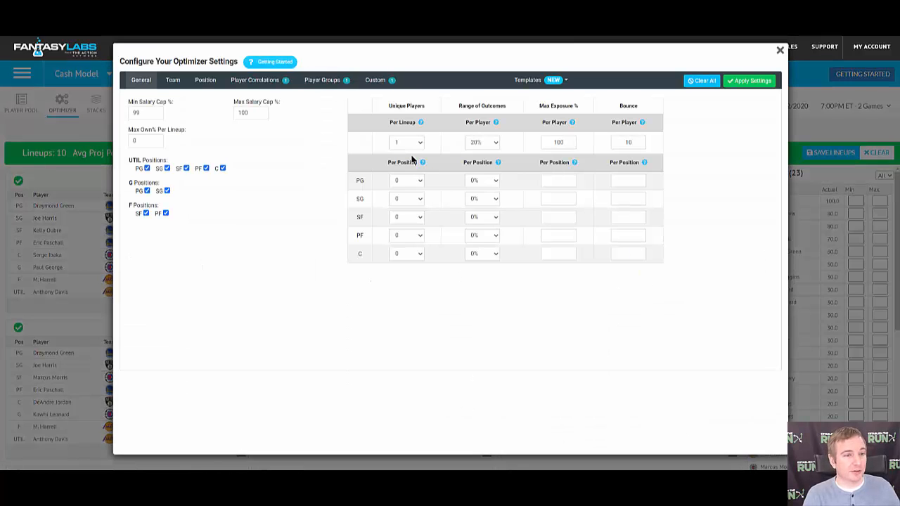
{"action": "left_click", "coordinate": [780, 51]}
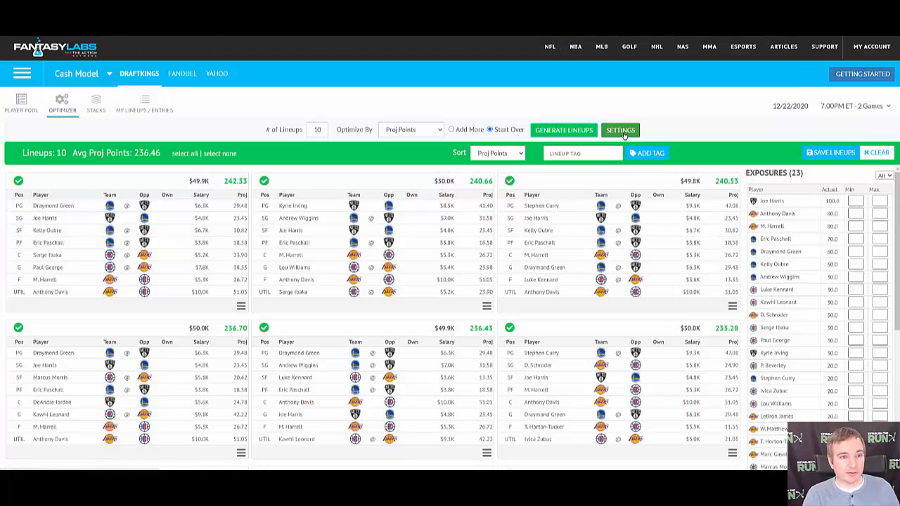
Step: Add a second player group in the optimizer settings that uses at least 4 of its players
{"action": "left_click", "coordinate": [621, 133]}
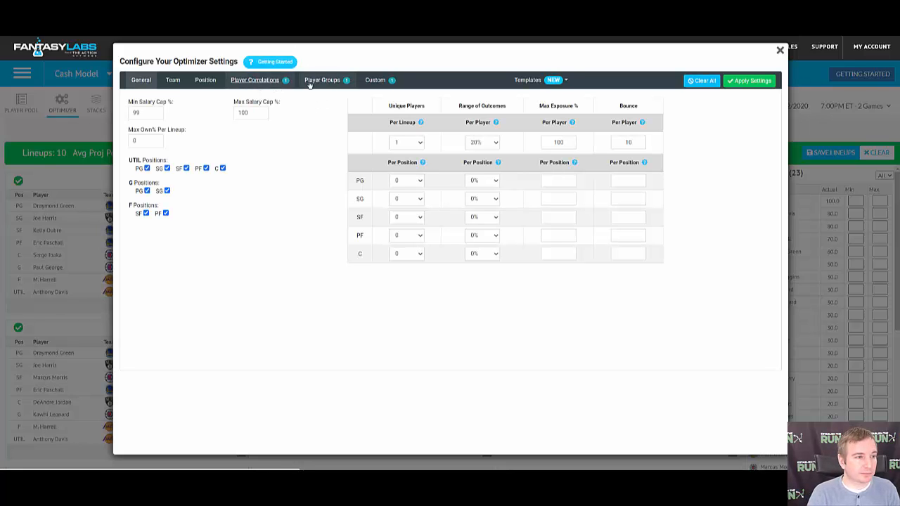
{"action": "left_click", "coordinate": [309, 82]}
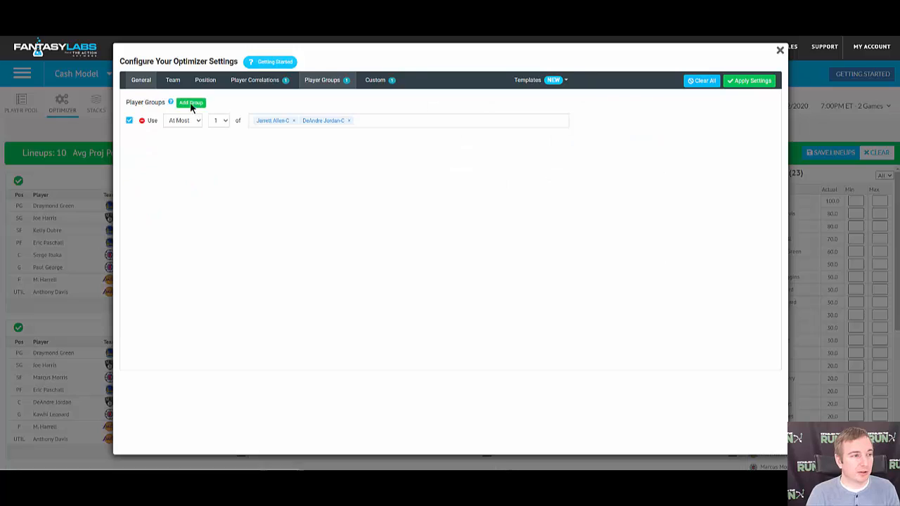
{"action": "left_click", "coordinate": [191, 103]}
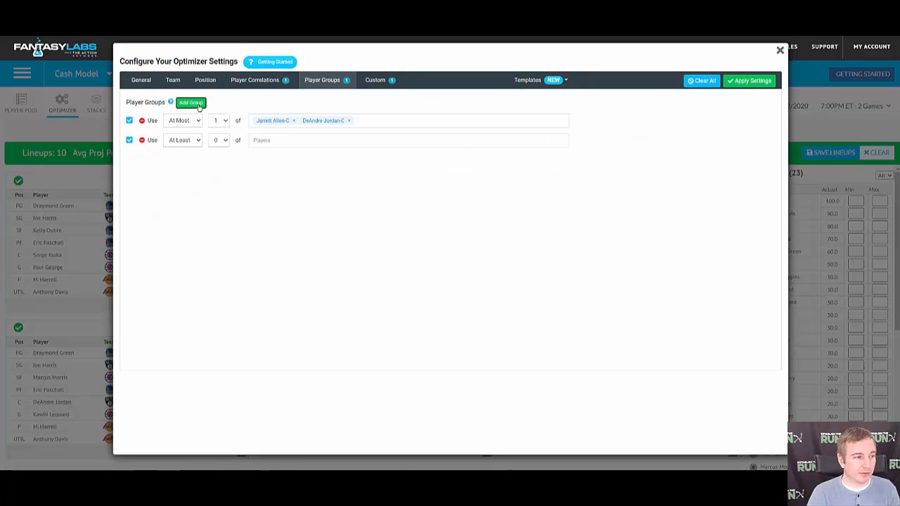
{"action": "left_click", "coordinate": [215, 142]}
{"action": "left_click", "coordinate": [217, 182]}
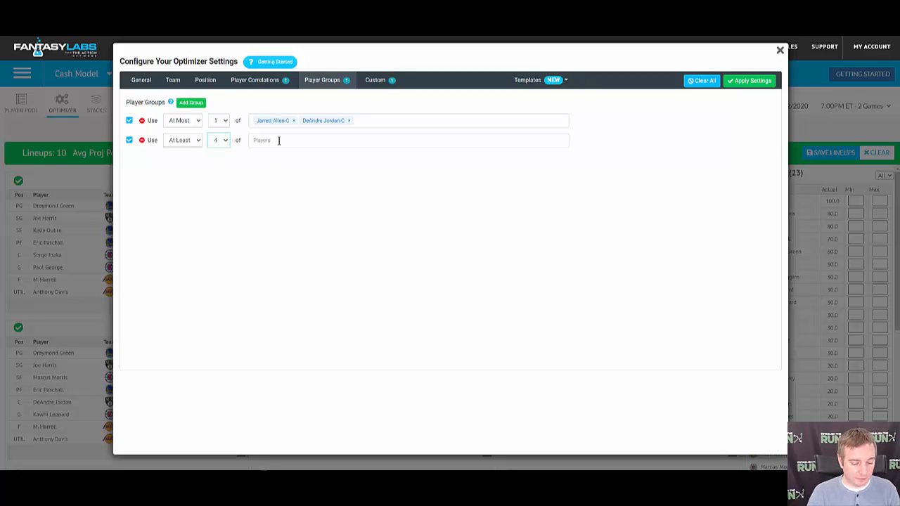
Step: Add Kyrie Irving and Kevin Durant to the at-least-4 player group
{"action": "left_click", "coordinate": [279, 140]}
{"action": "type", "text": "ky"}
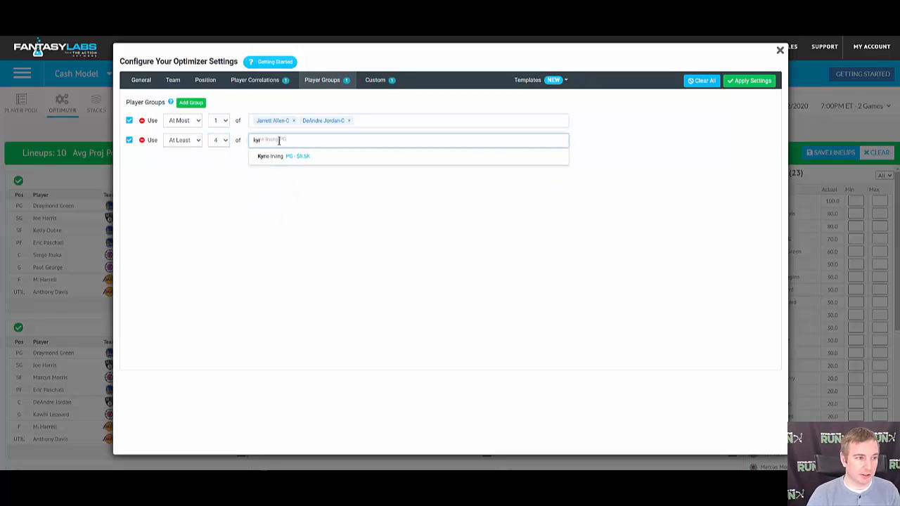
{"action": "type", "text": "r"}
{"action": "left_click", "coordinate": [284, 156]}
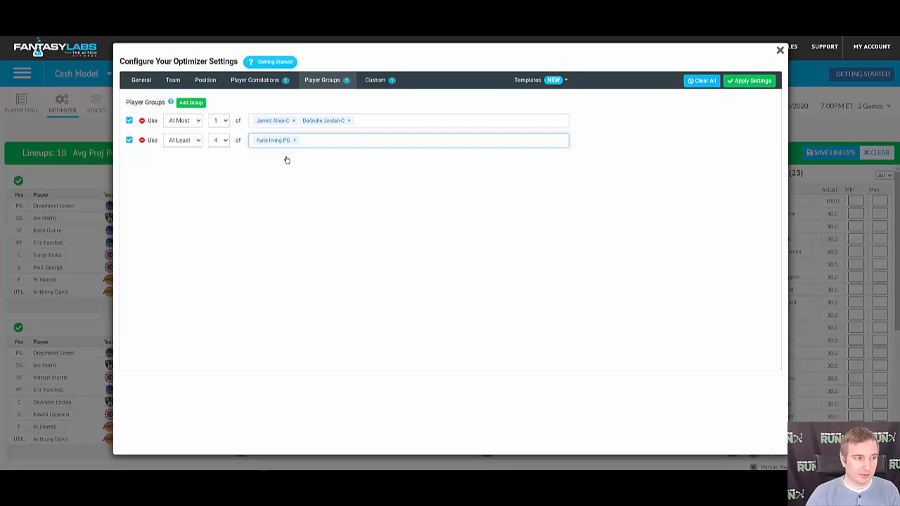
{"action": "type", "text": "ke"}
{"action": "left_click", "coordinate": [287, 160]}
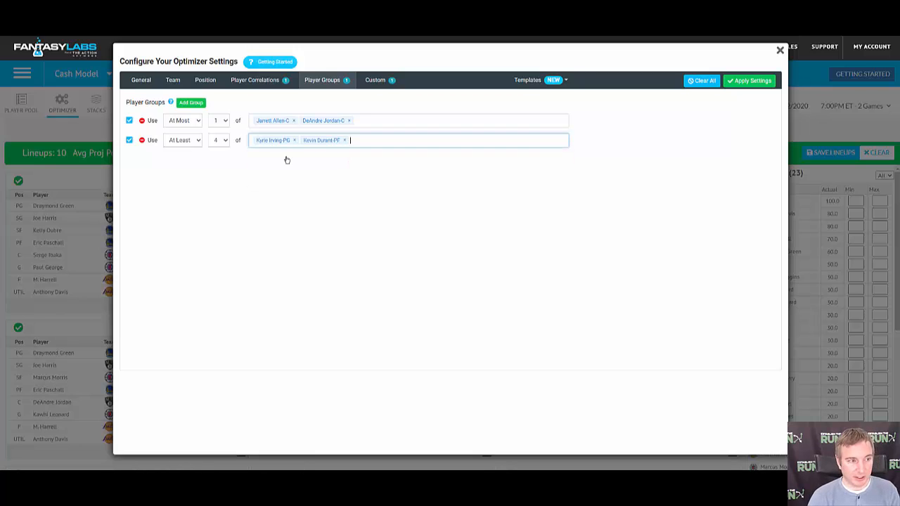
Step: Add DeAndre Jordan, Jarrett Allen, Joe Harris and Stephen Curry to the at-least-4 player group
{"action": "type", "text": "dean"}
{"action": "left_click", "coordinate": [286, 160]}
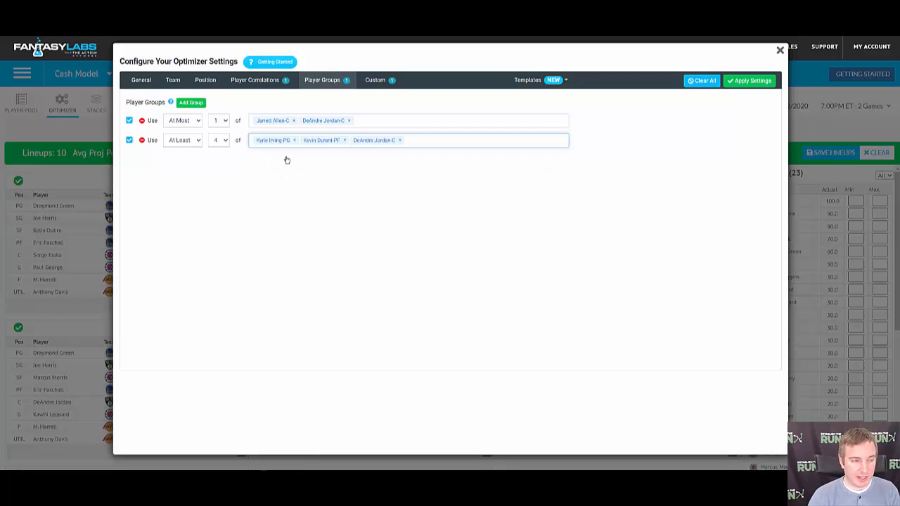
{"action": "type", "text": "jarr"}
{"action": "left_click", "coordinate": [286, 160]}
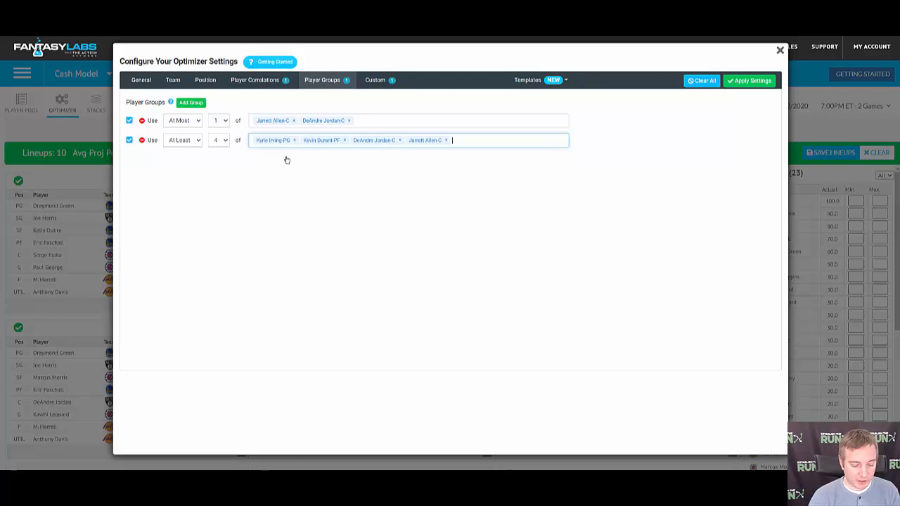
{"action": "type", "text": "joe"}
{"action": "left_click", "coordinate": [286, 160]}
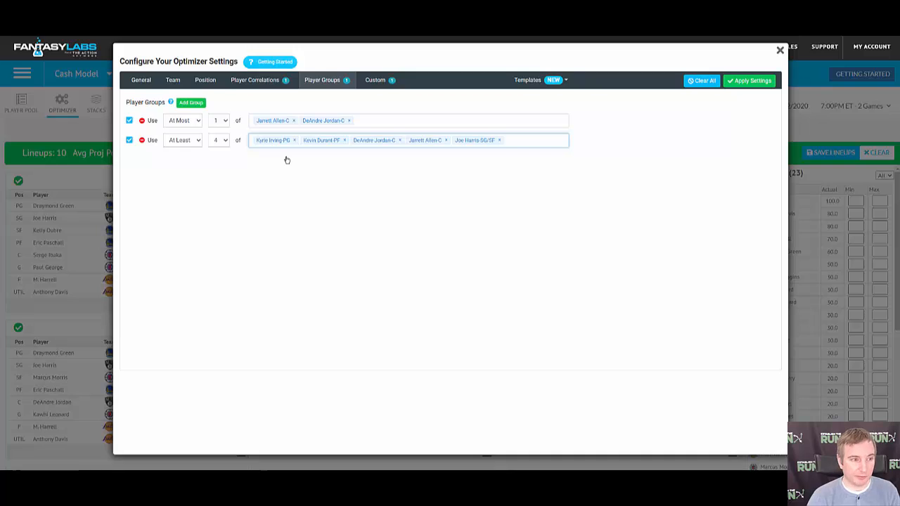
{"action": "type", "text": "step"}
{"action": "left_click", "coordinate": [286, 160]}
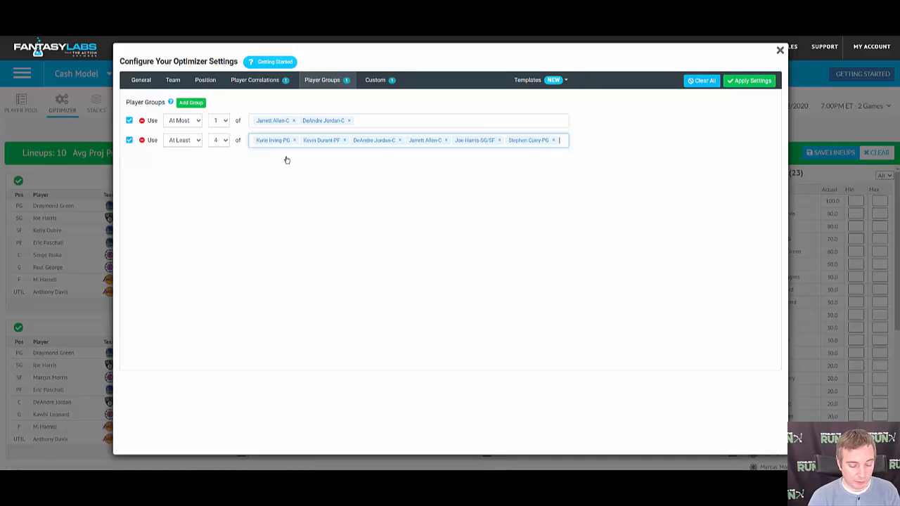
Step: Add Kelly Oubre, Andrew Wiggins and Draymond Green to the at-least-4 player group, and apply the optimizer settings
{"action": "type", "text": "kel"}
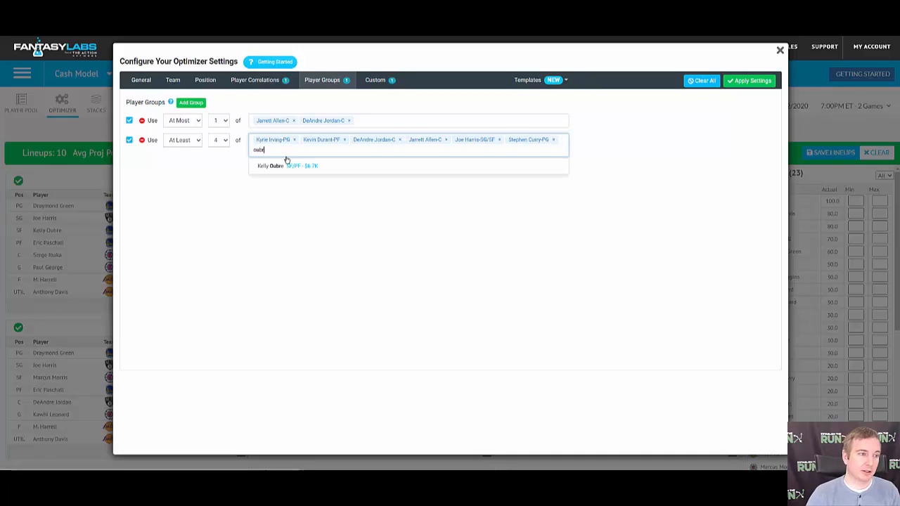
{"action": "left_click", "coordinate": [293, 169]}
{"action": "type", "text": "wigg"}
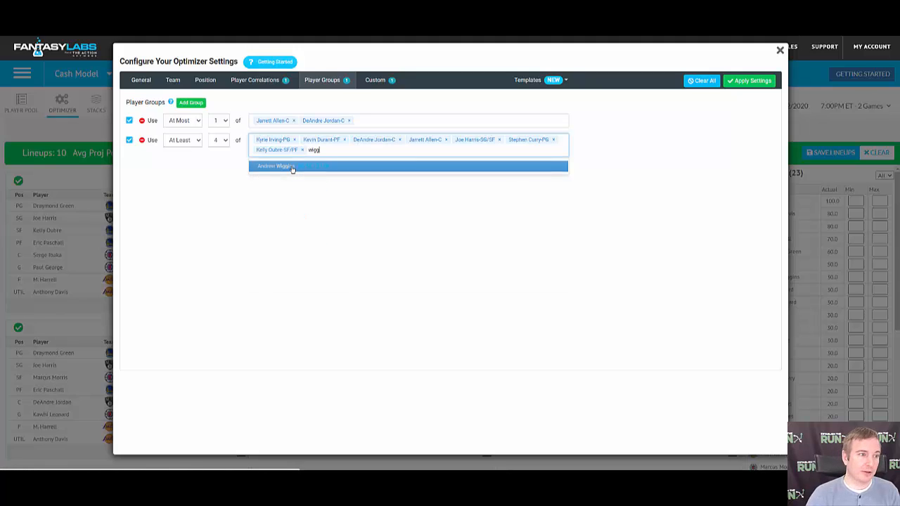
{"action": "left_click", "coordinate": [292, 168]}
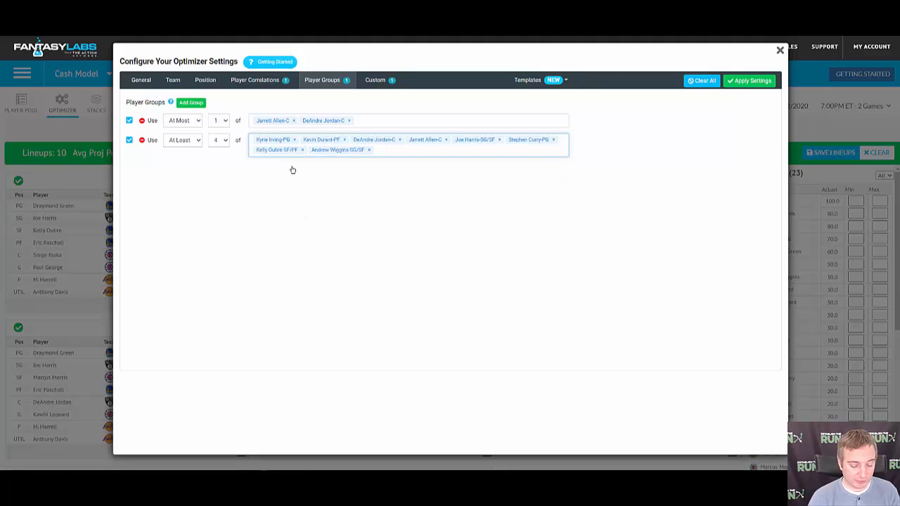
{"action": "type", "text": "dra"}
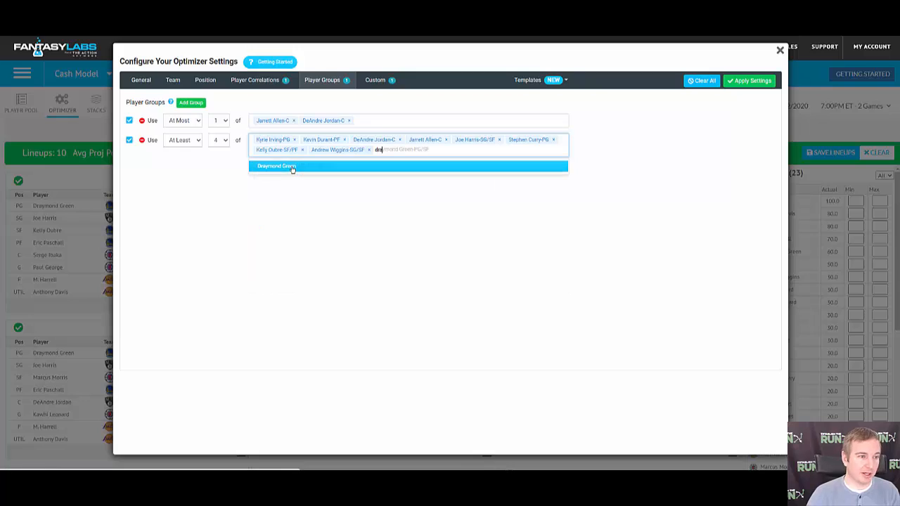
{"action": "left_click", "coordinate": [292, 169]}
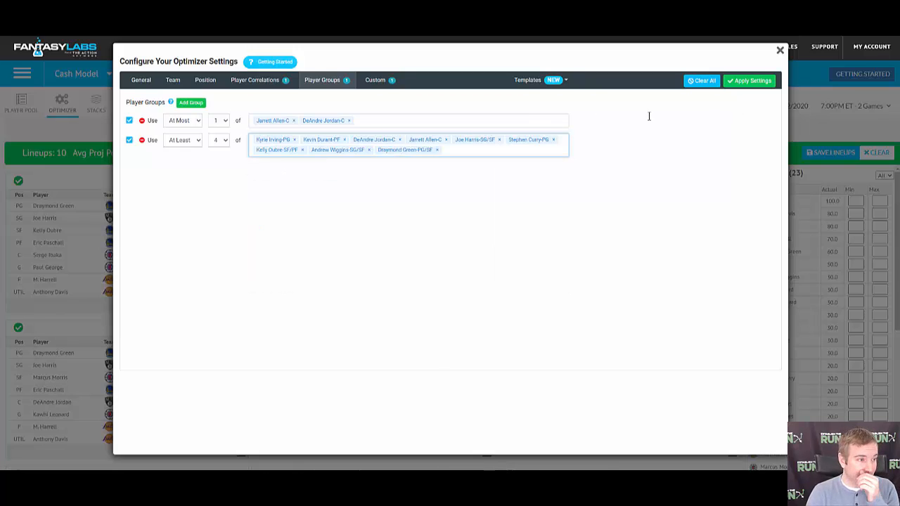
{"action": "left_click", "coordinate": [727, 86]}
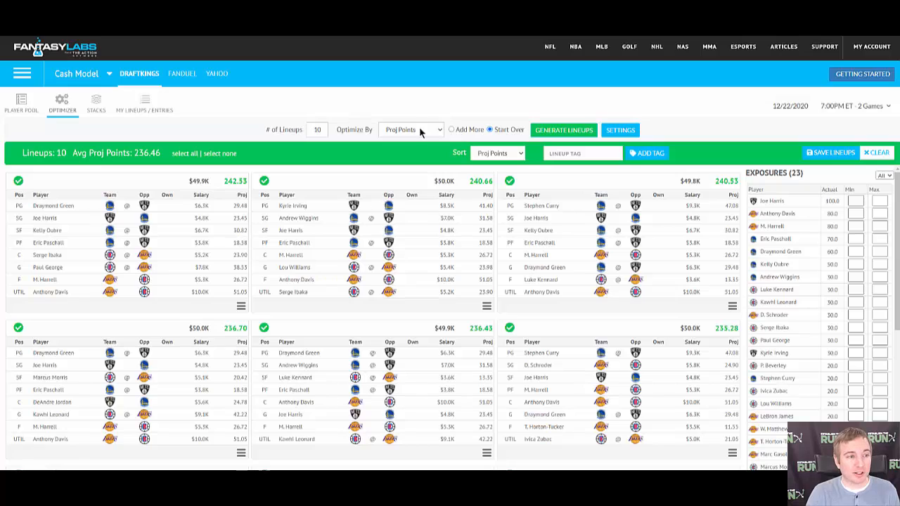
Step: Generate 10 more lineups optimized by Proj Points, and view the latest news beside the player pool
{"action": "left_click", "coordinate": [569, 134]}
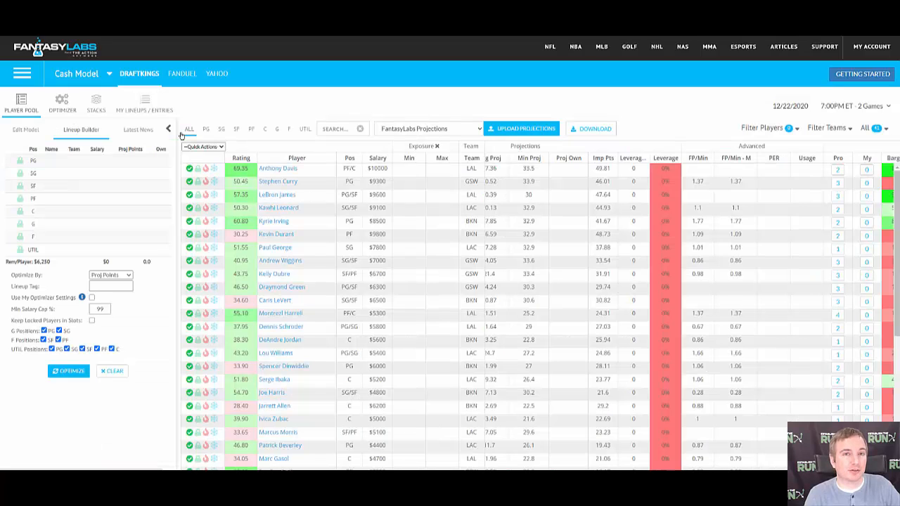
{"action": "left_click", "coordinate": [140, 130]}
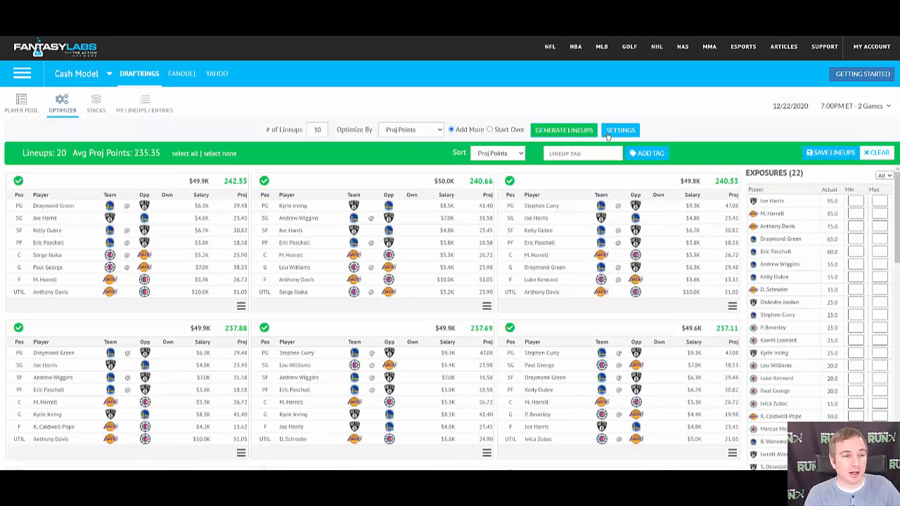
Step: Tag the generated lineups "Opening Night 1" and save them to the DraftKings lineups
{"action": "left_click", "coordinate": [589, 155]}
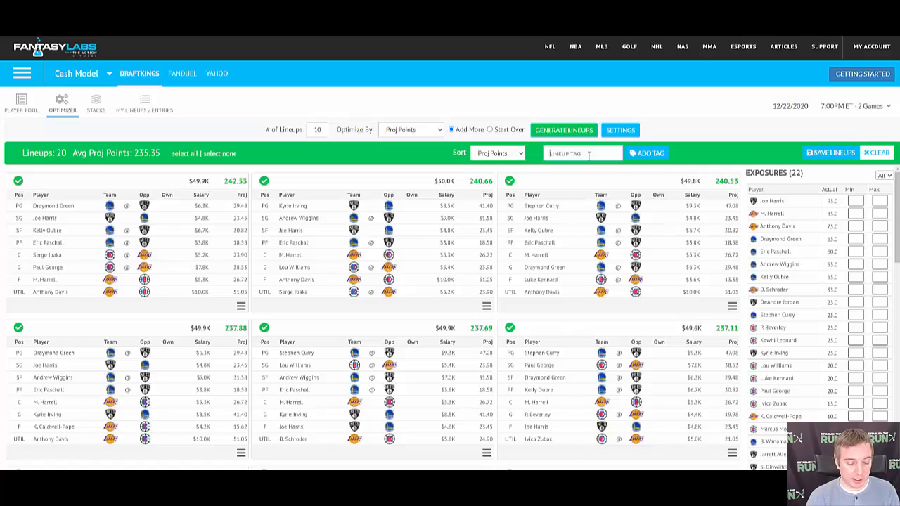
{"action": "type", "text": "Opening Night 1"}
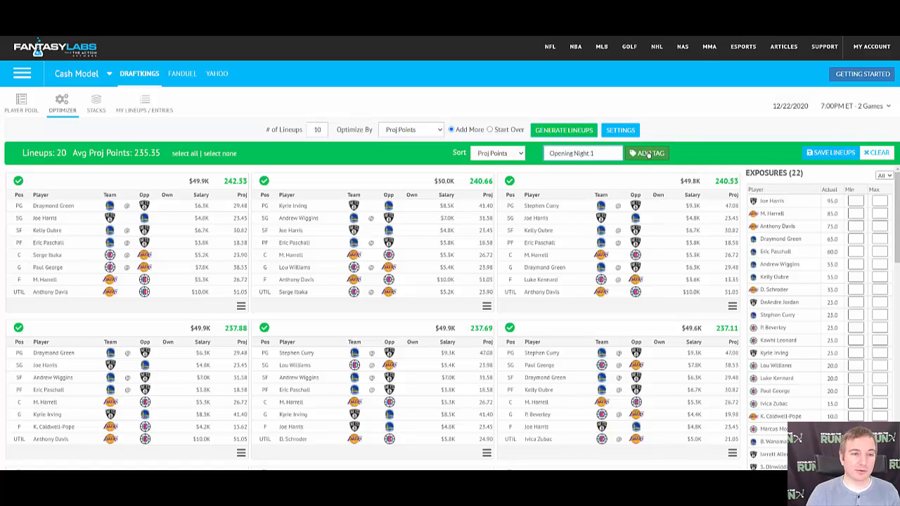
{"action": "left_click", "coordinate": [647, 153]}
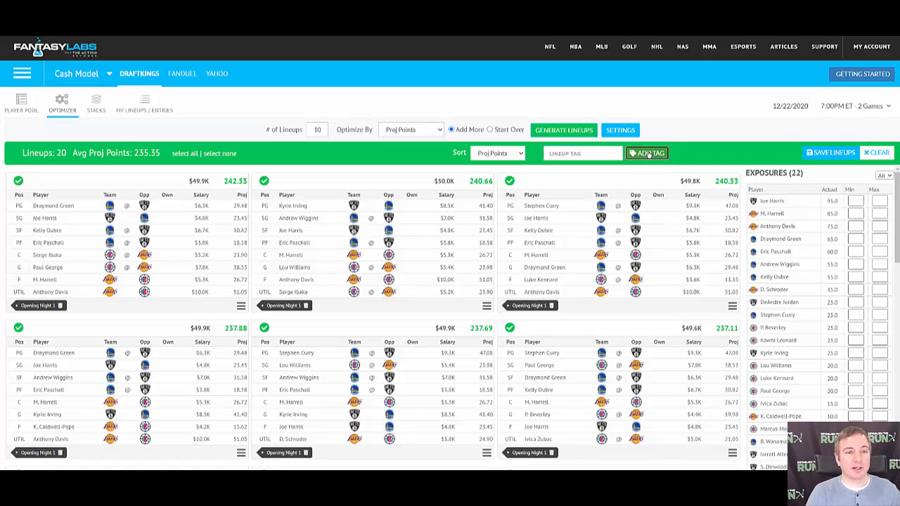
{"action": "left_click", "coordinate": [820, 153]}
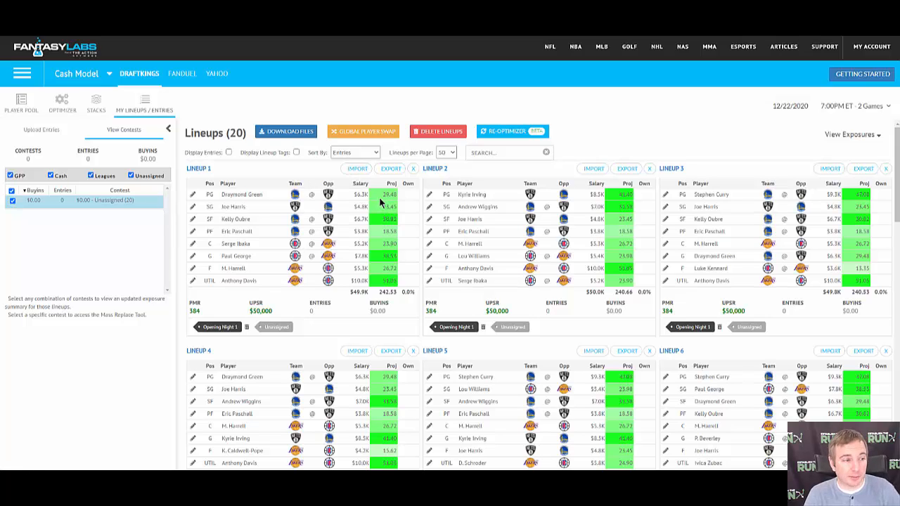
Step: Download the DraftKings lineups file for the Opening Night 1 tag in its original order, and open the DraftKings edit entries page
{"action": "left_click", "coordinate": [225, 328]}
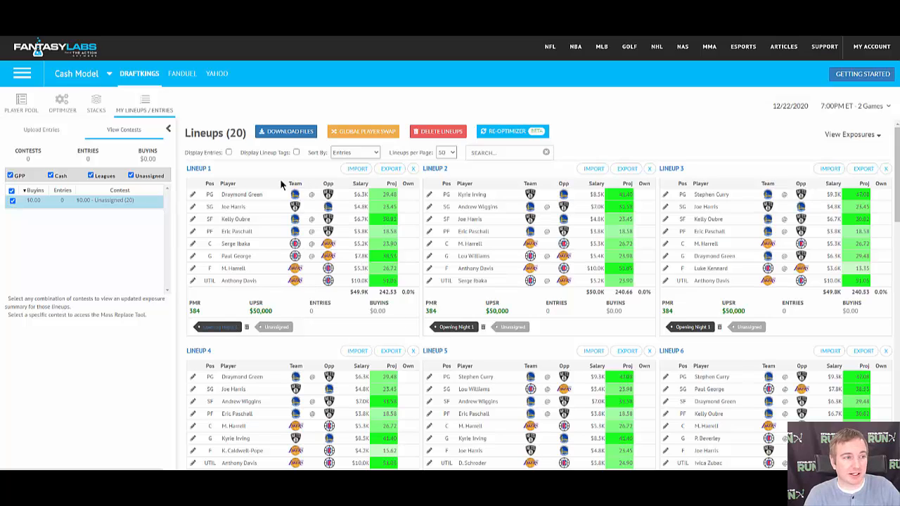
{"action": "left_click", "coordinate": [290, 132]}
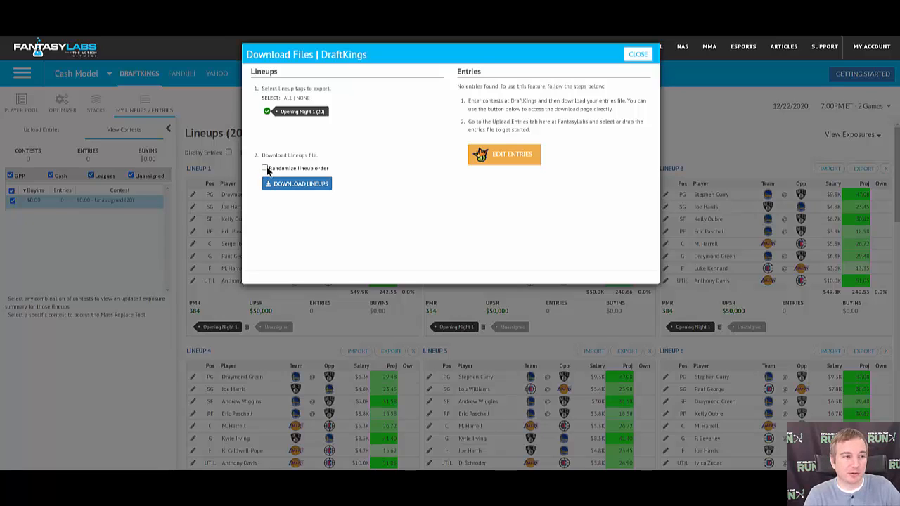
{"action": "left_click", "coordinate": [298, 185]}
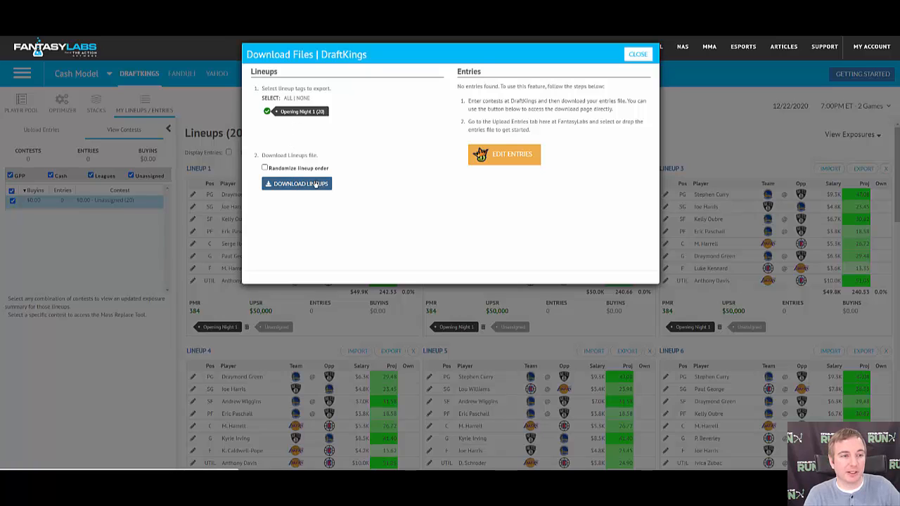
{"action": "left_click", "coordinate": [496, 156]}
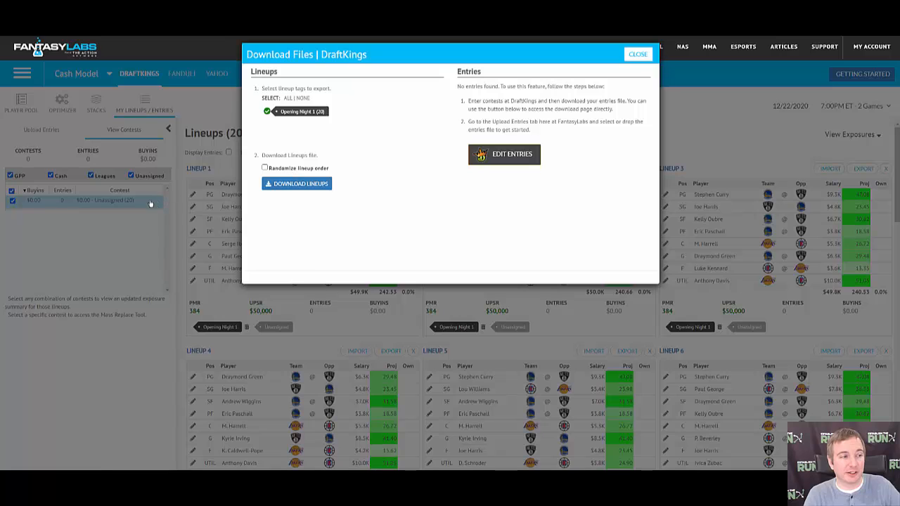
{"action": "left_click", "coordinate": [626, 78]}
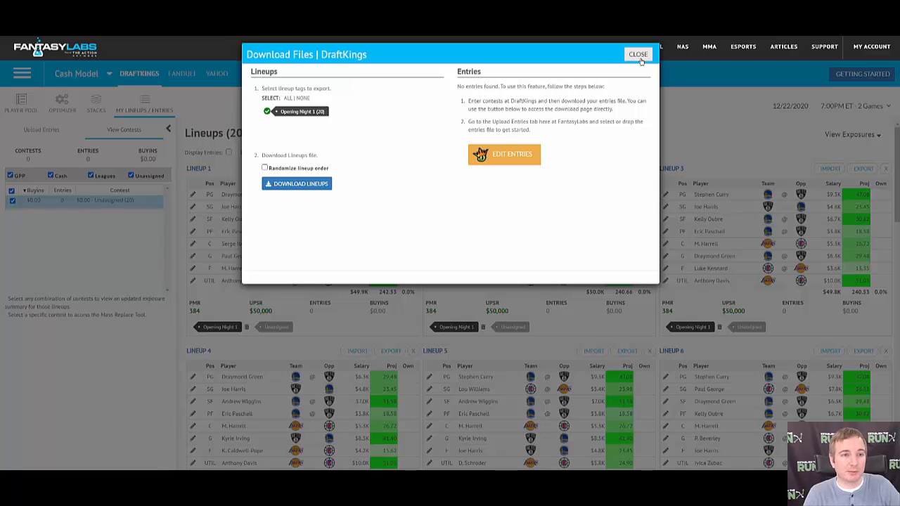
{"action": "left_click", "coordinate": [640, 59]}
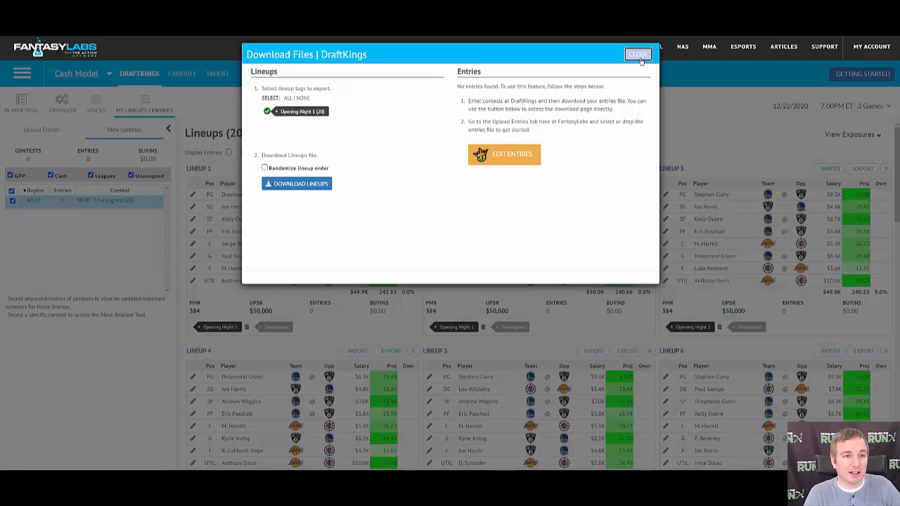